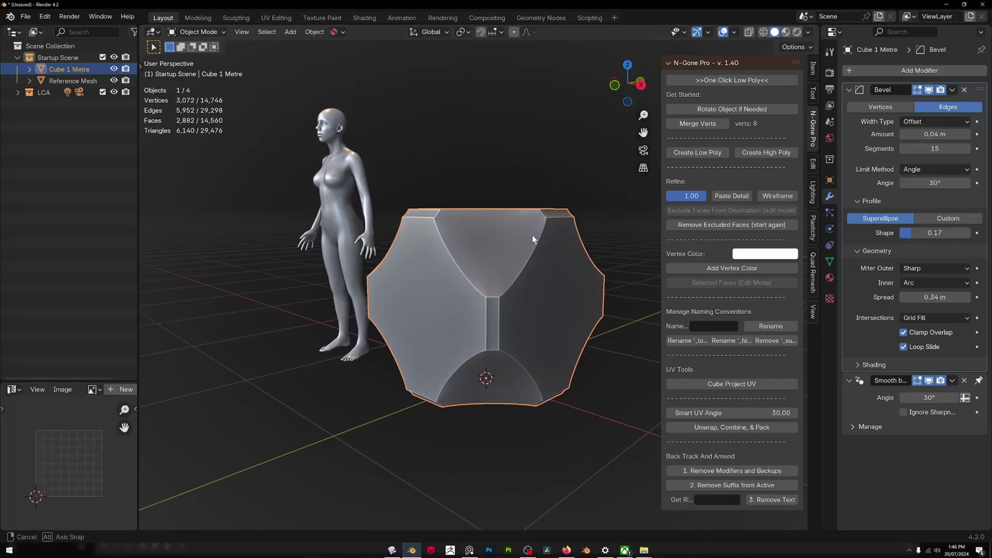
# - Turn on the N-Gone Pro wireframe overlay and orbit to inspect the bevelled cube's dense topology
pyautogui.moveTo(532, 235); pyautogui.dragTo(526, 272, button='middle')
pyautogui.click(778, 196)
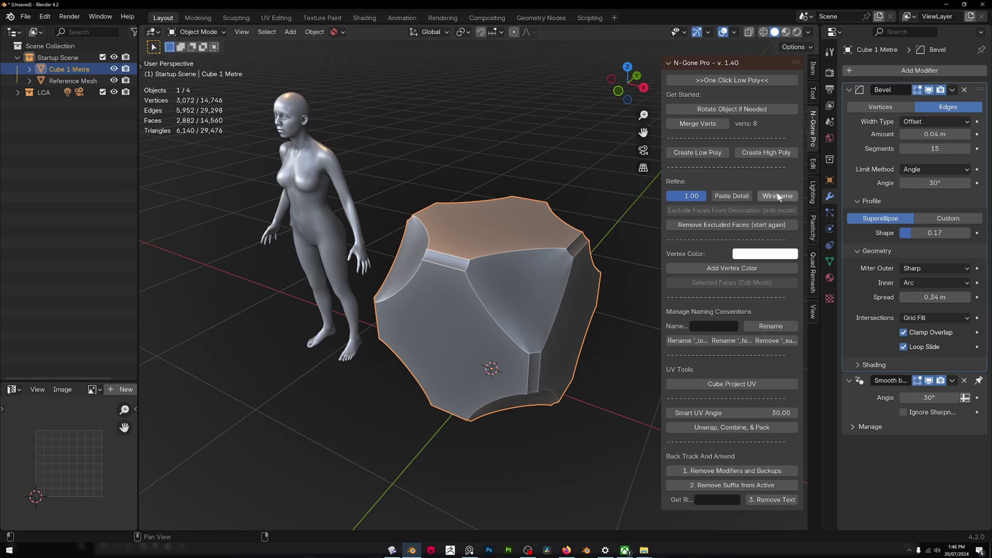
pyautogui.moveTo(435, 315); pyautogui.dragTo(491, 252, button='middle')
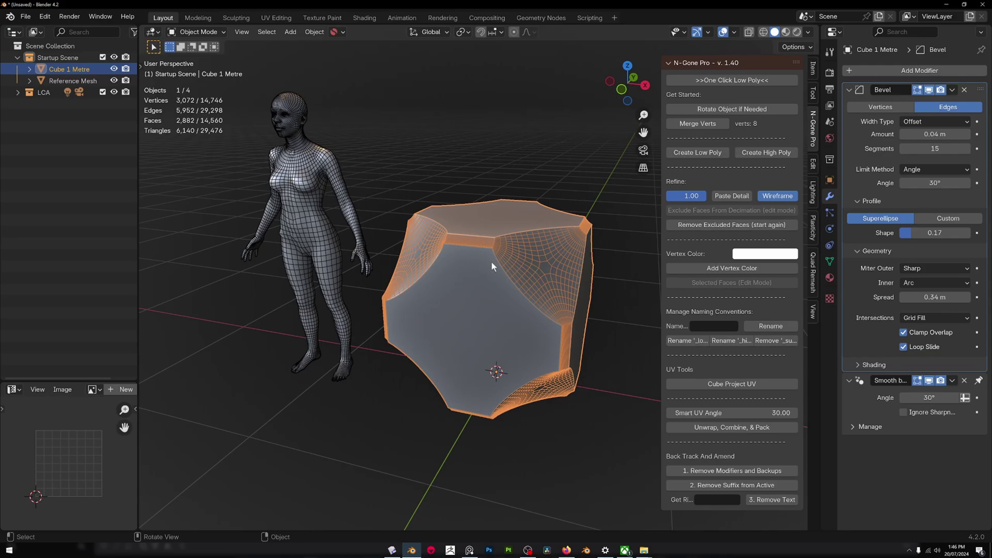
pyautogui.moveTo(491, 262); pyautogui.dragTo(513, 225, button='middle')
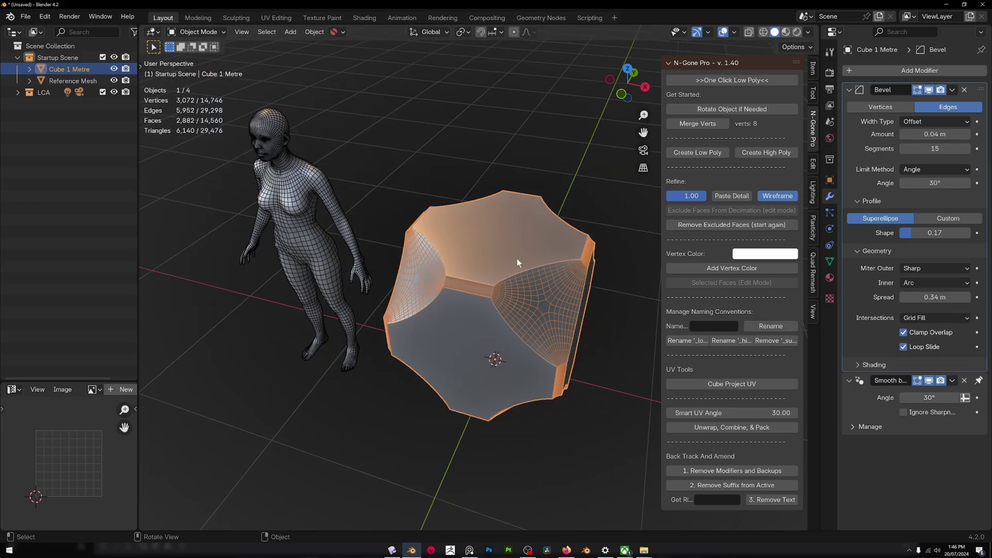
pyautogui.moveTo(560, 269); pyautogui.dragTo(505, 250, button='middle')
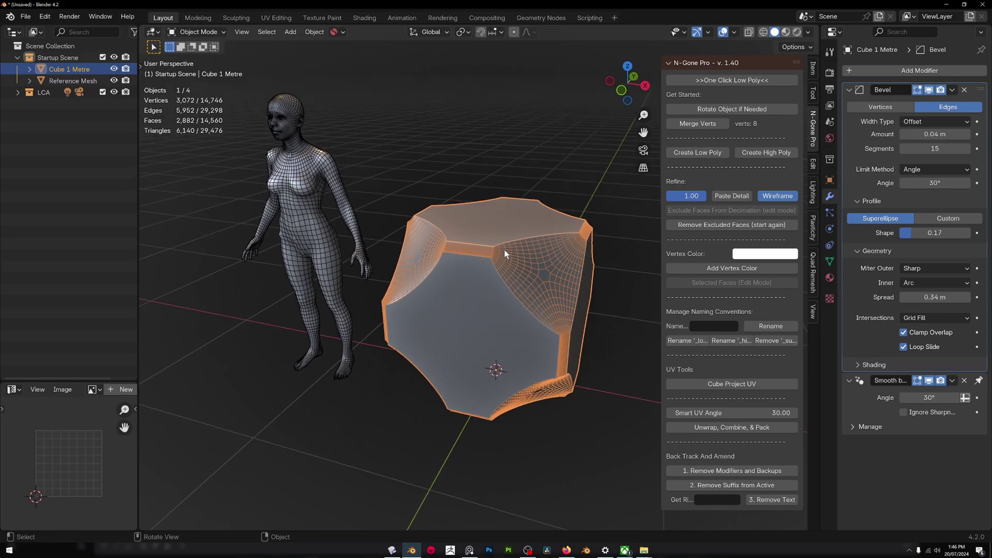
# - Open Preferences from the Edit menu, move the window aside, and switch to Get Extensions
pyautogui.click(25, 17)
pyautogui.click(45, 17)
pyautogui.click(70, 168)
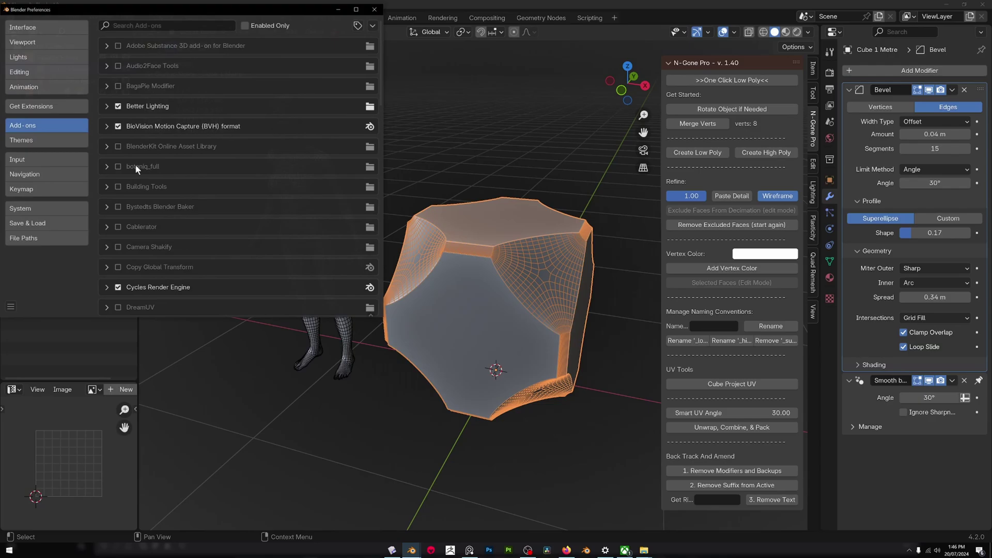
pyautogui.moveTo(231, 6); pyautogui.dragTo(362, 111)
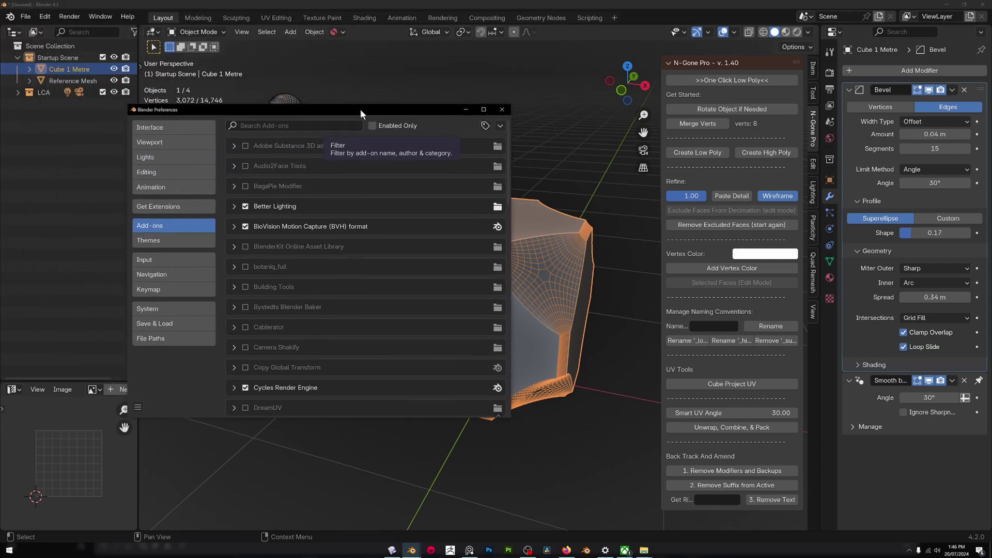
pyautogui.click(182, 214)
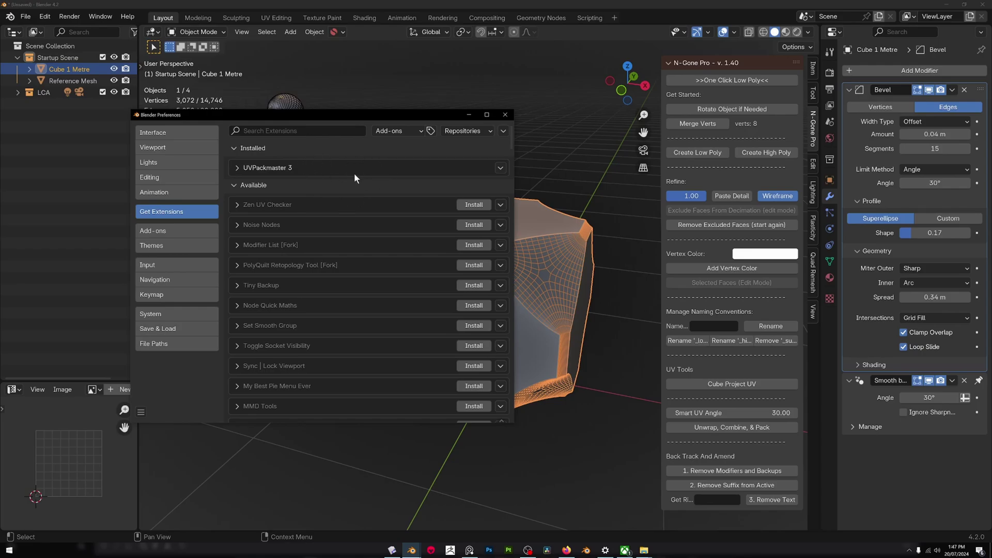
# - Switch the extension type filter to Themes and back to Add-ons, then view the Repositories list
pyautogui.click(392, 132)
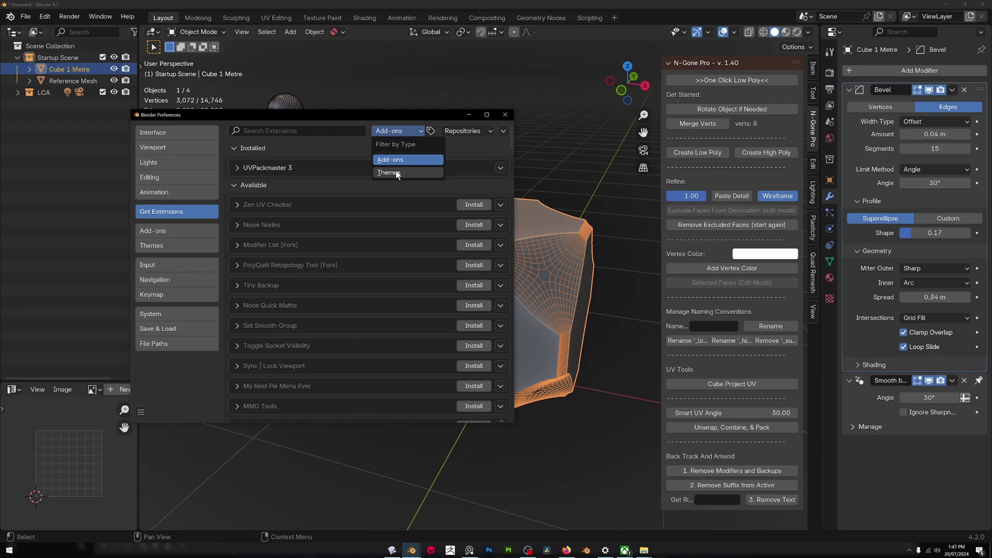
pyautogui.click(398, 170)
pyautogui.click(398, 131)
pyautogui.click(399, 155)
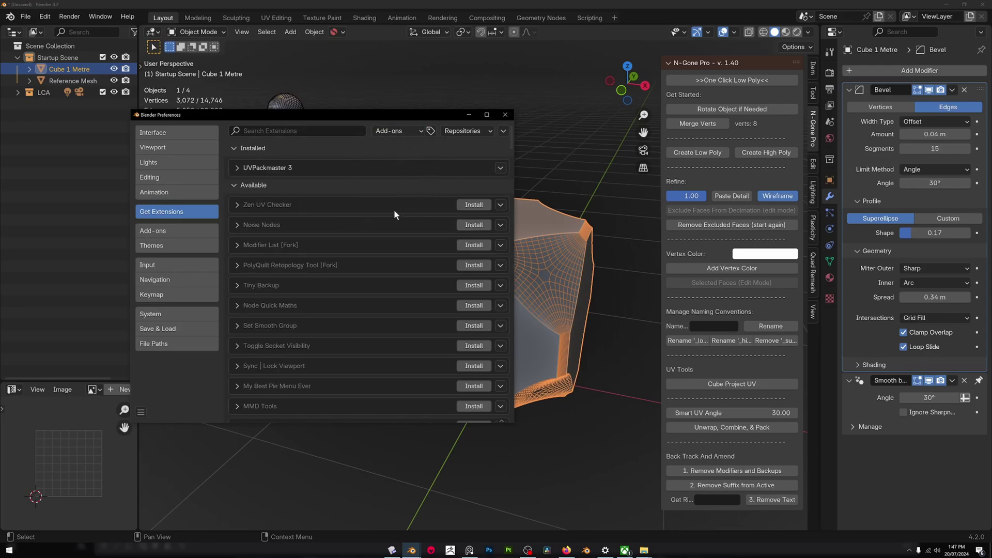
pyautogui.click(475, 133)
pyautogui.click(447, 132)
pyautogui.click(448, 133)
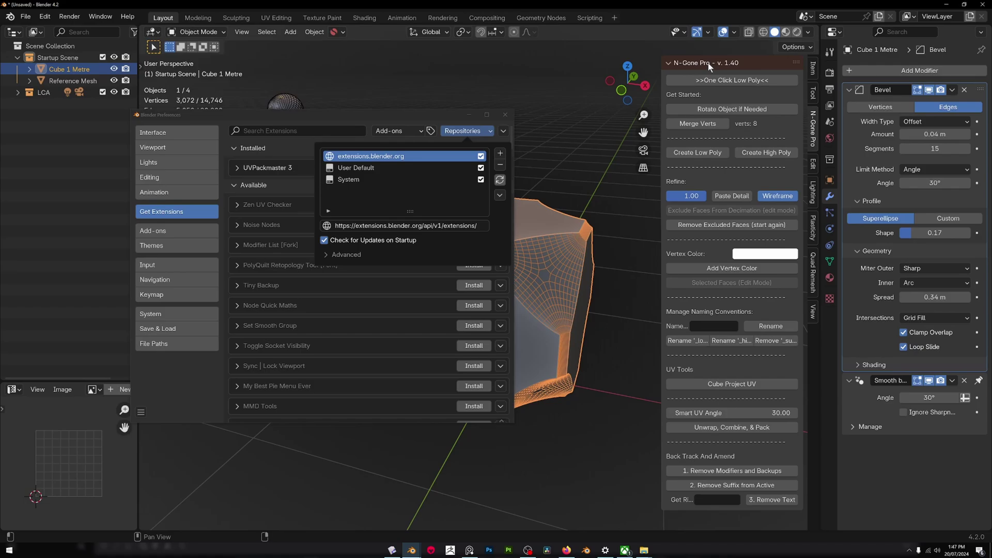
# - Check the installed add-ons' tag filters and install-from-disk options, then return to Get Extensions
pyautogui.click(177, 232)
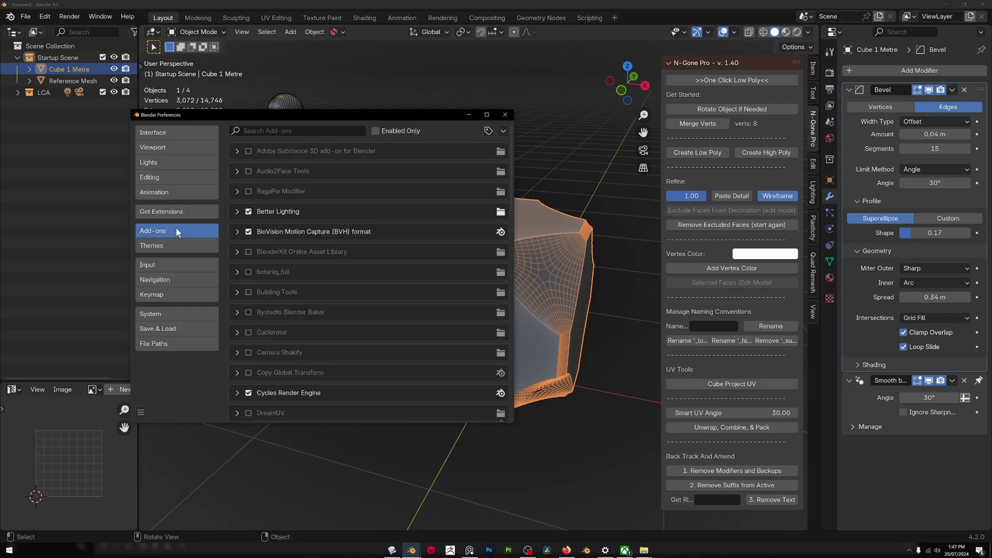
pyautogui.click(504, 130)
pyautogui.click(488, 131)
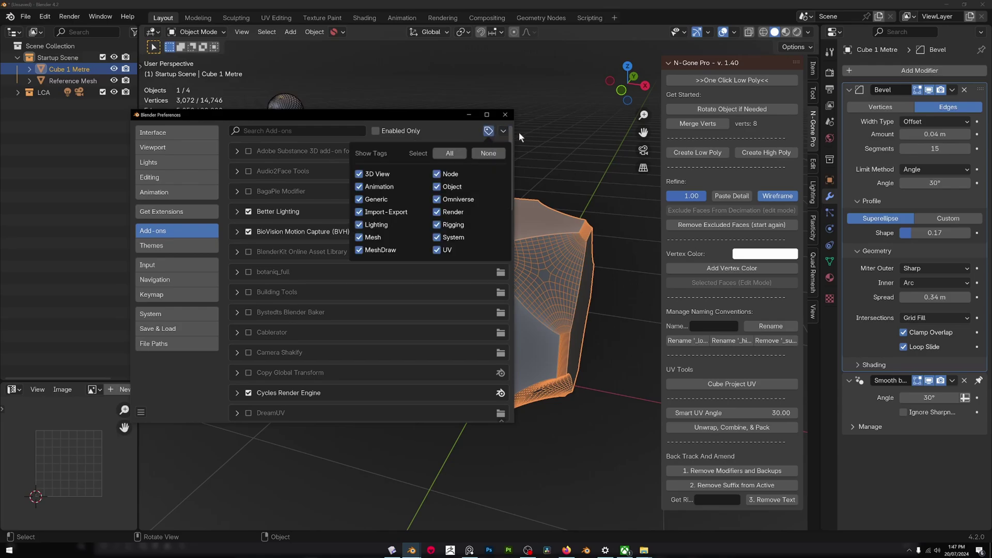
pyautogui.click(503, 131)
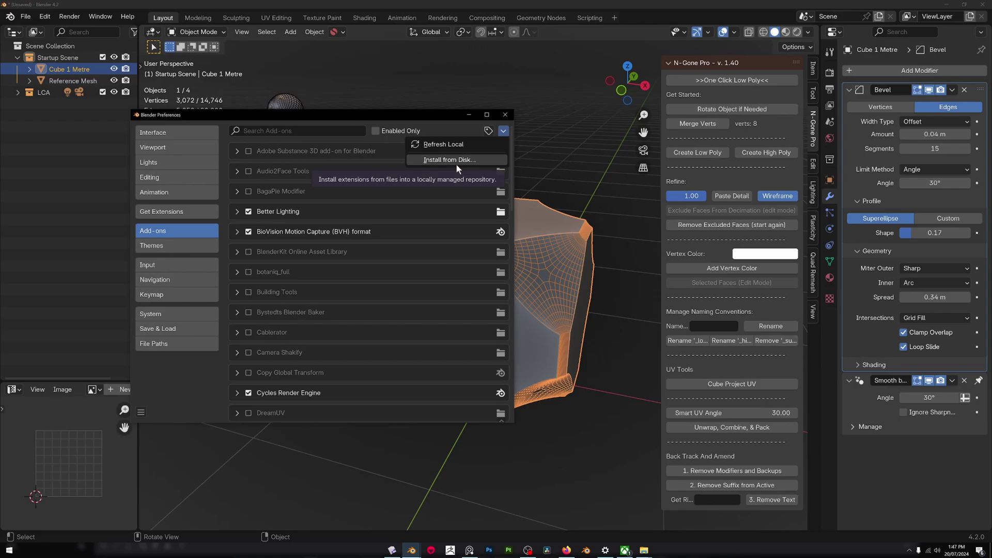
pyautogui.click(153, 215)
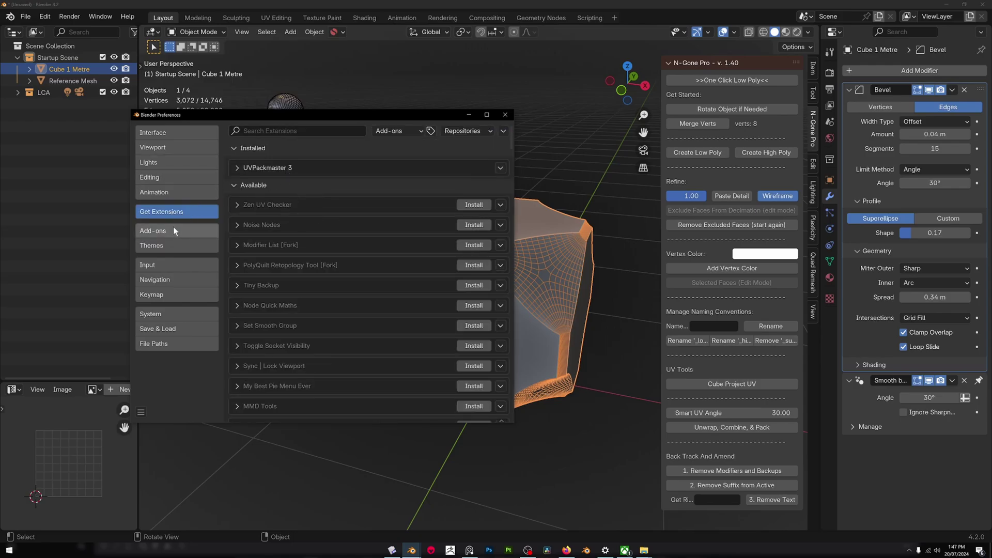
# - Close Preferences, delete the Reference Mesh figure, and select the bevelled cube
pyautogui.click(504, 116)
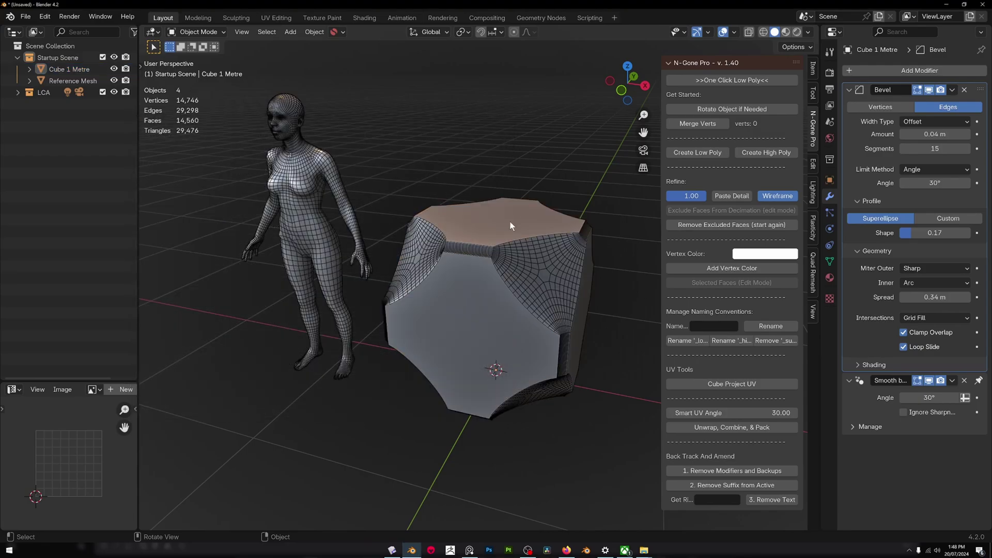
pyautogui.click(321, 210)
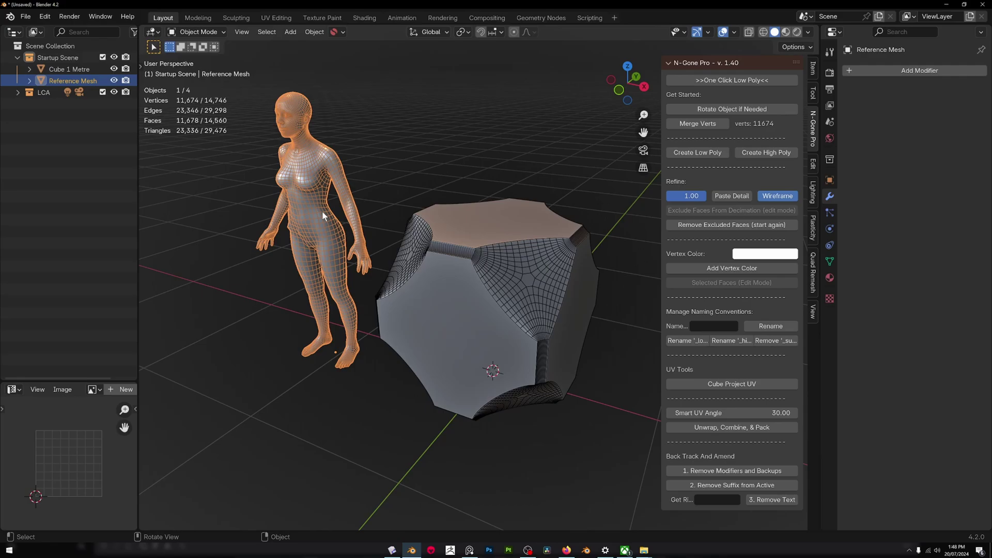
pyautogui.press('Delete')
pyautogui.moveTo(321, 212); pyautogui.dragTo(471, 262, button='middle')
pyautogui.click(481, 228)
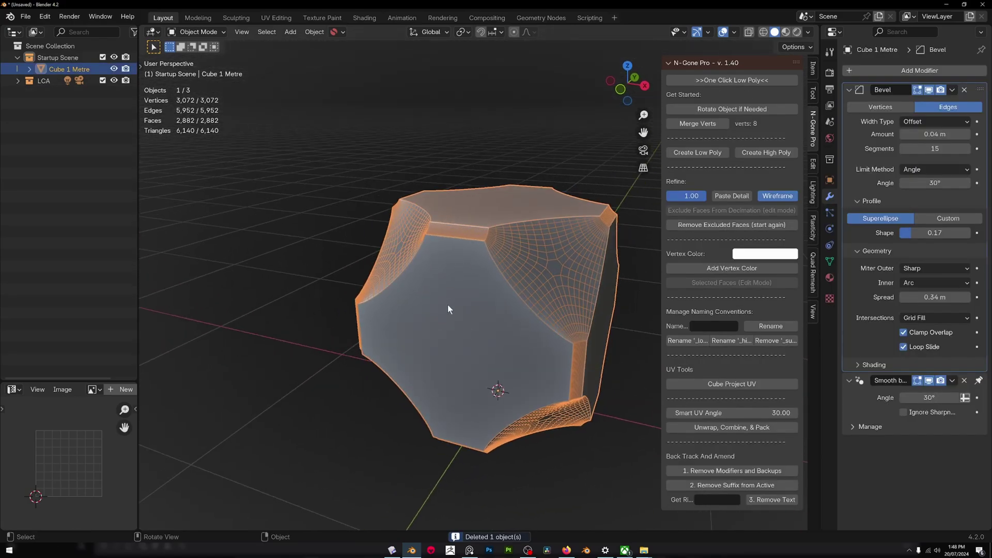
pyautogui.moveTo(571, 264); pyautogui.dragTo(485, 286, button='middle')
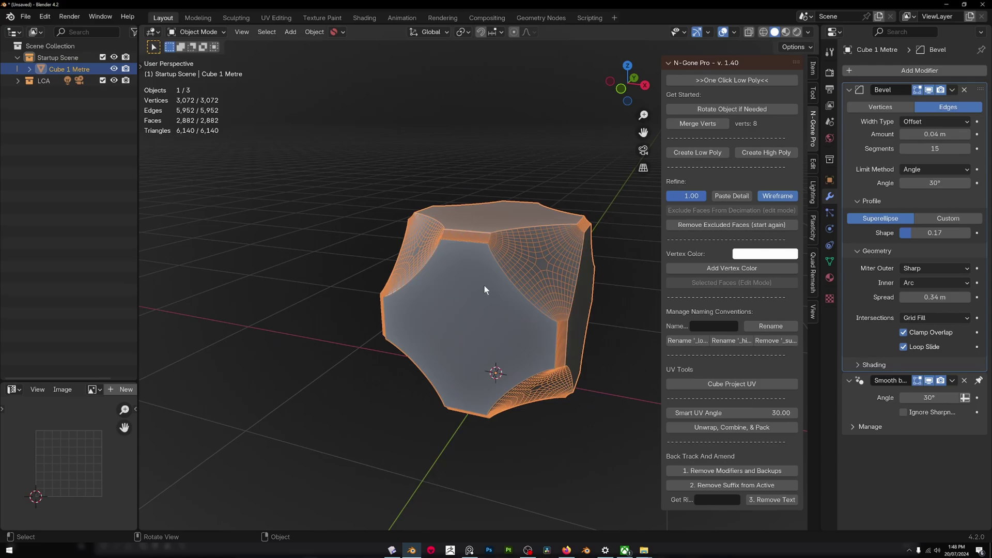
# - Inspect the cube's 8-vertex base mesh in Edit Mode, widen the properties panel, and orbit around it
pyautogui.press('Tab')
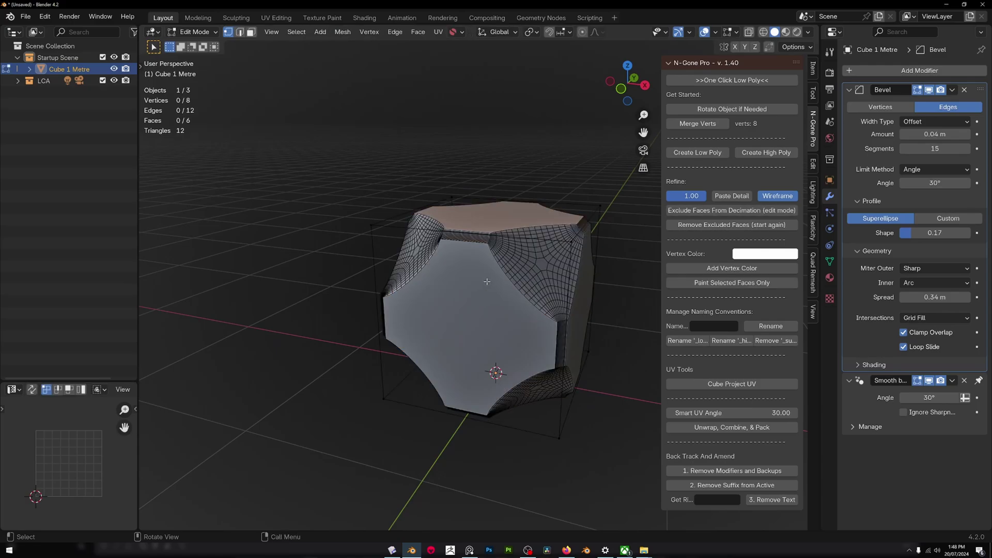
pyautogui.press('Tab')
pyautogui.press('Tab')
pyautogui.press('Tab')
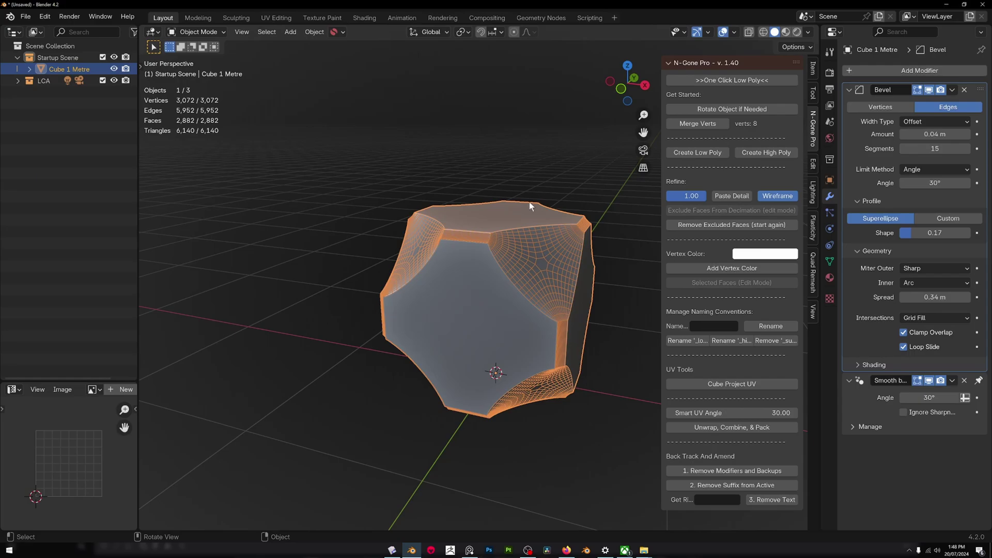
pyautogui.scroll(2, 507, 252)
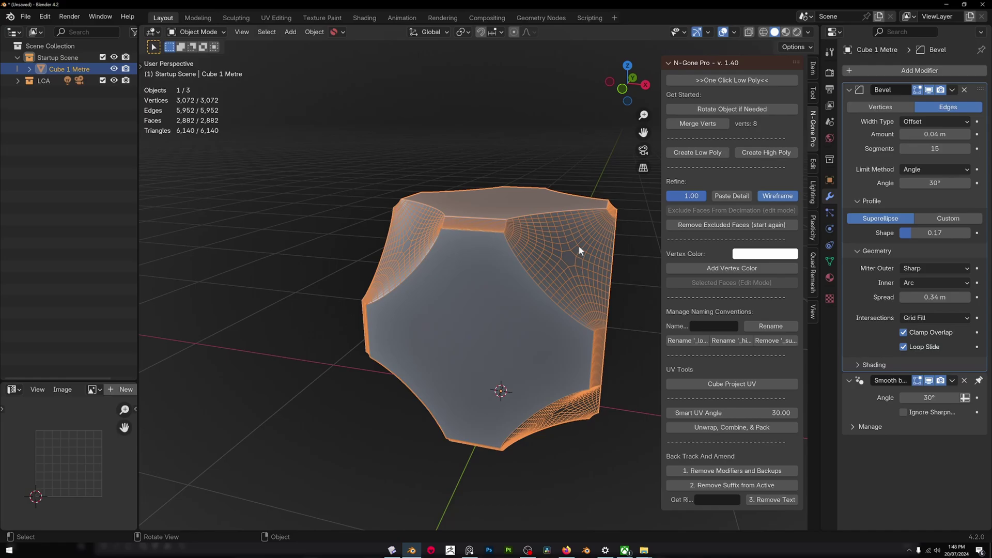
pyautogui.press('Tab')
pyautogui.press('a')
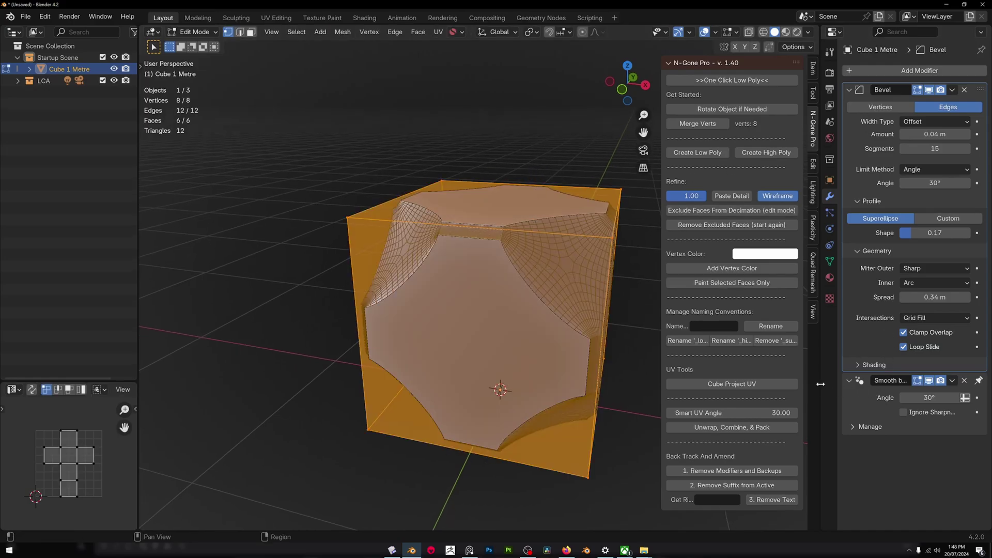
pyautogui.moveTo(823, 387); pyautogui.dragTo(736, 387)
pyautogui.press('Tab')
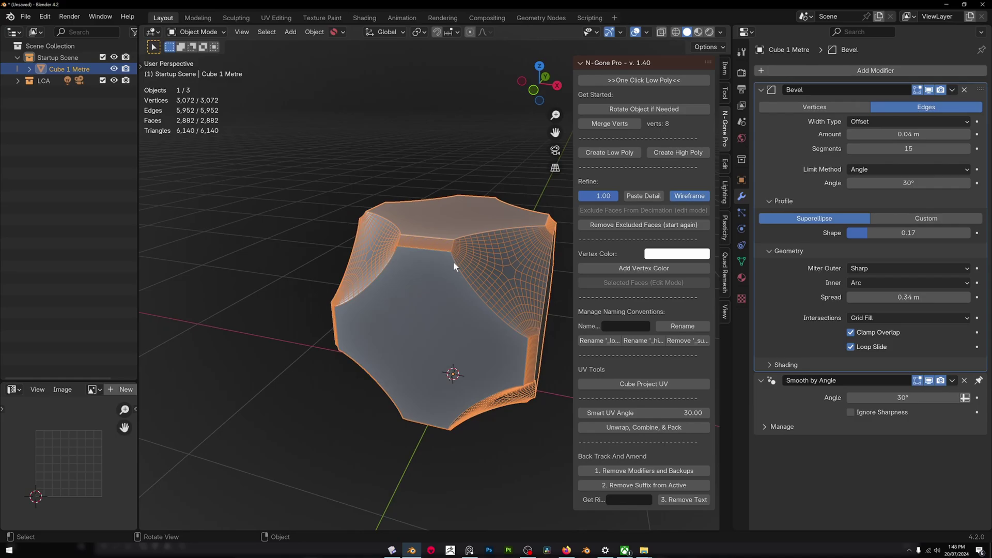
pyautogui.keyDown('shift'); pyautogui.moveTo(468, 262); pyautogui.dragTo(419, 278, button='middle'); pyautogui.keyUp('shift')
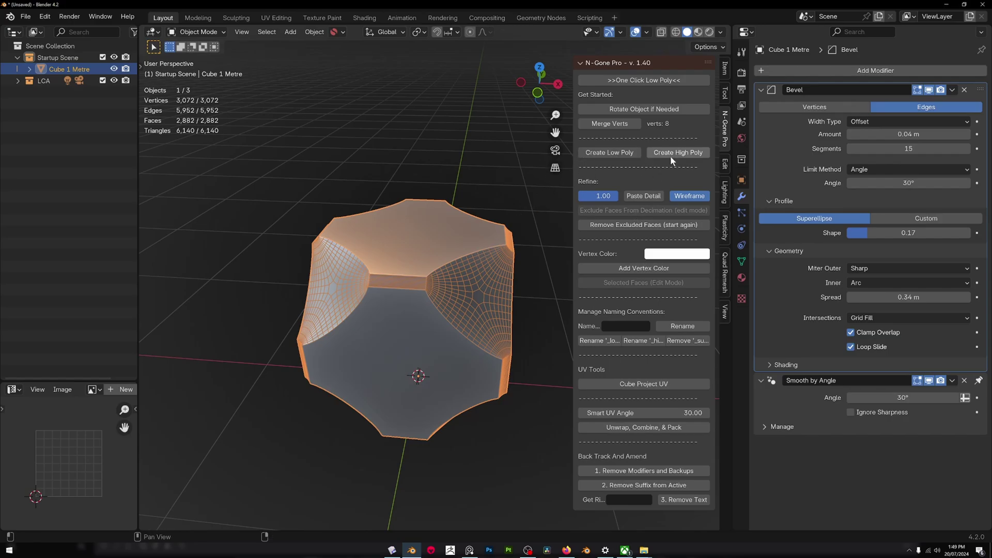
pyautogui.moveTo(472, 294); pyautogui.dragTo(444, 241, button='middle')
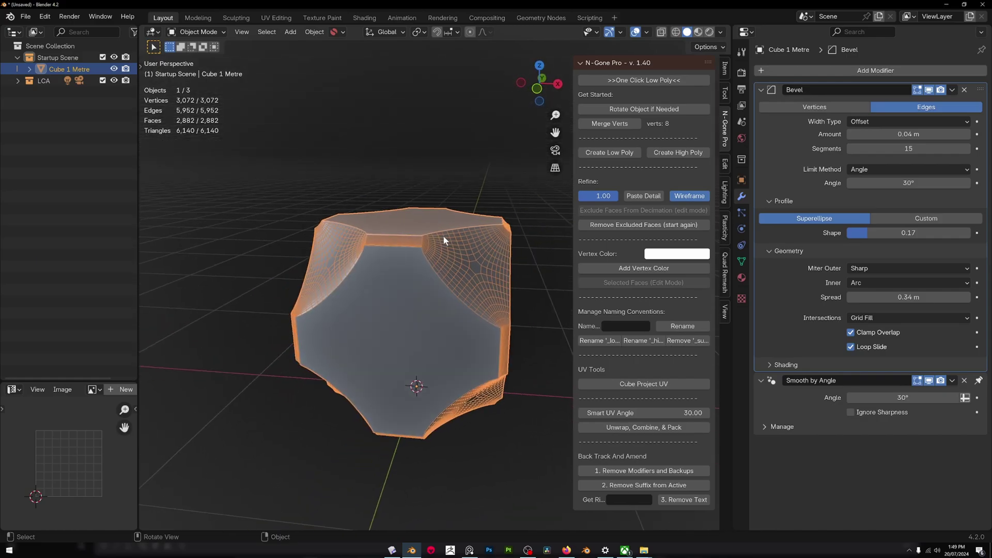
pyautogui.click(528, 550)
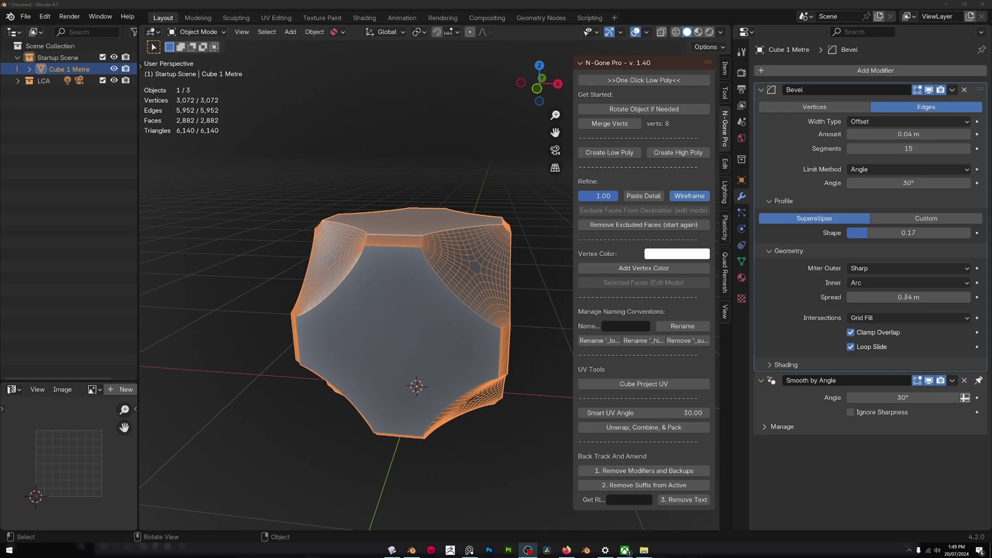
pyautogui.moveTo(477, 326); pyautogui.dragTo(454, 280, button='middle')
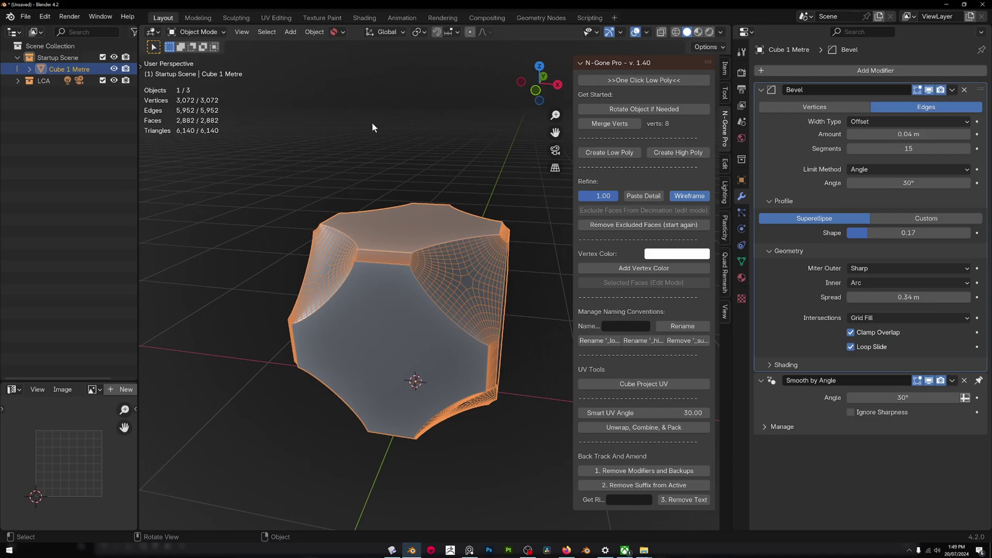
# - Apply the Bevel and Smooth by Angle modifiers, then add a Triangulate modifier
pyautogui.hotkey('ctrl', 'a')
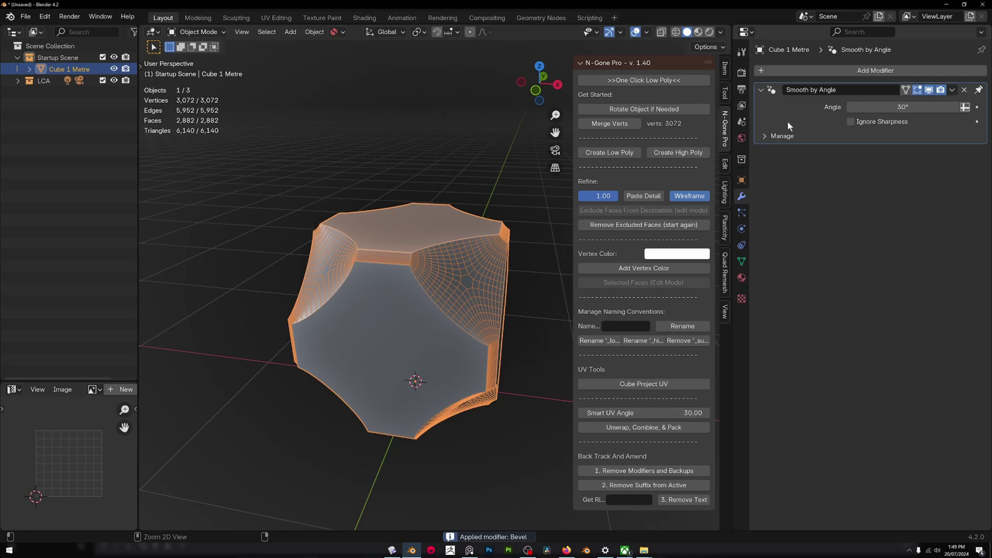
pyautogui.hotkey('ctrl', 'a')
pyautogui.moveTo(228, 197); pyautogui.dragTo(424, 227, button='middle')
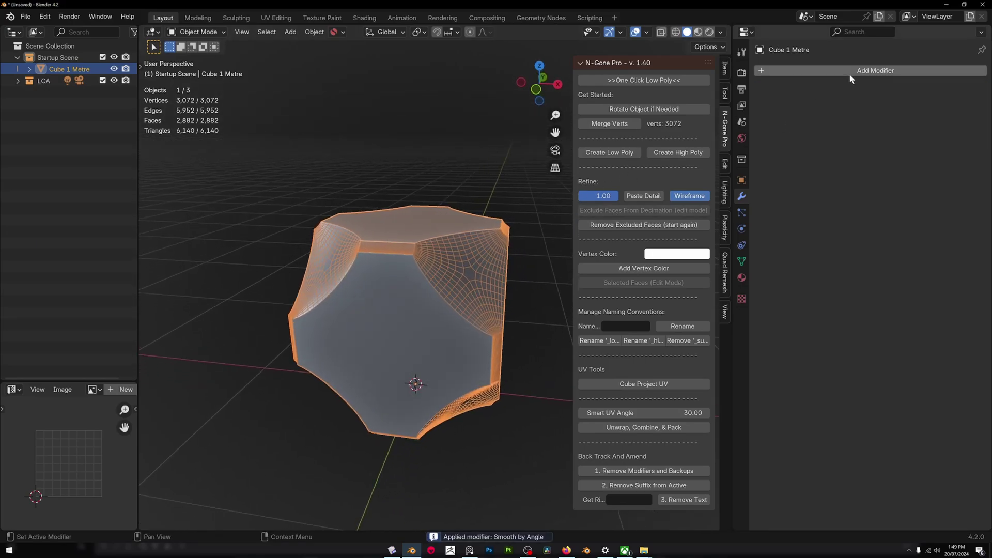
pyautogui.click(850, 73)
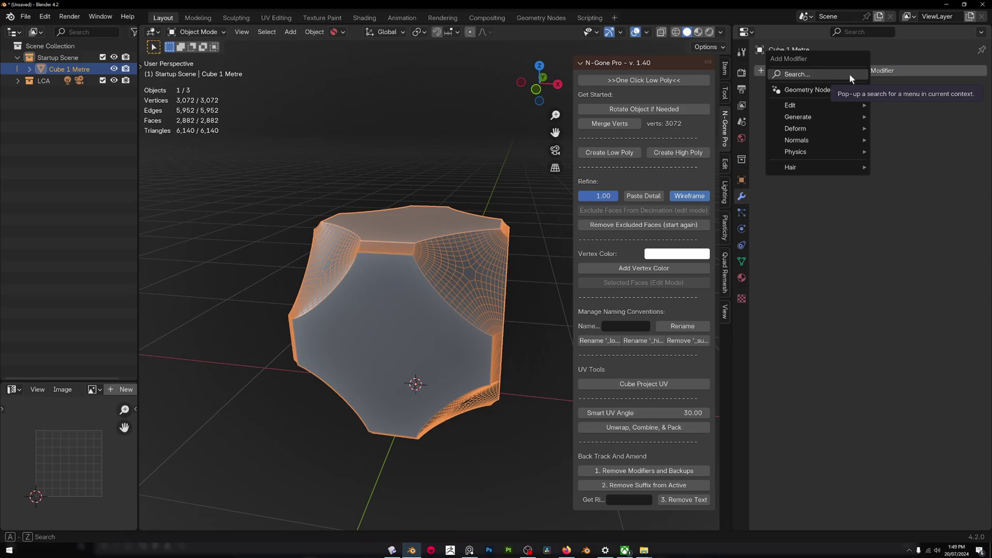
pyautogui.click(849, 73)
pyautogui.write('tri')
pyautogui.click(838, 105)
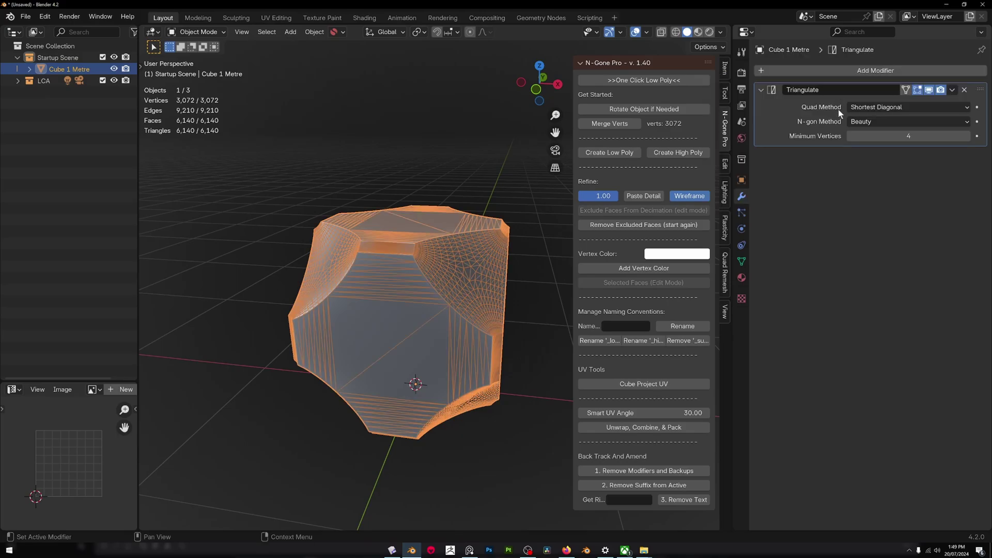
pyautogui.moveTo(424, 171); pyautogui.dragTo(200, 123, button='middle')
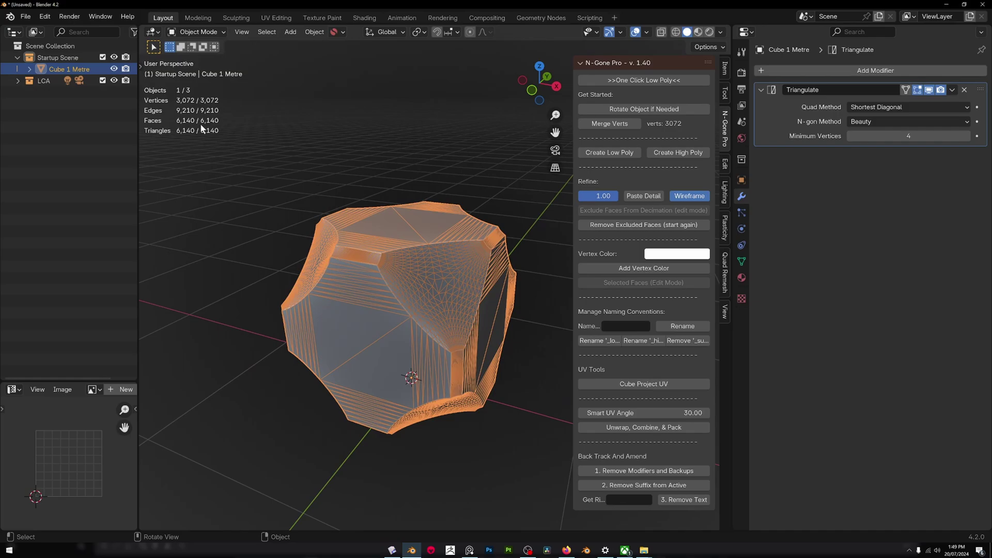
# - Add a Decimate modifier at ratio 0.1946 for 1,194 faces and switch off the wireframe
pyautogui.click(839, 69)
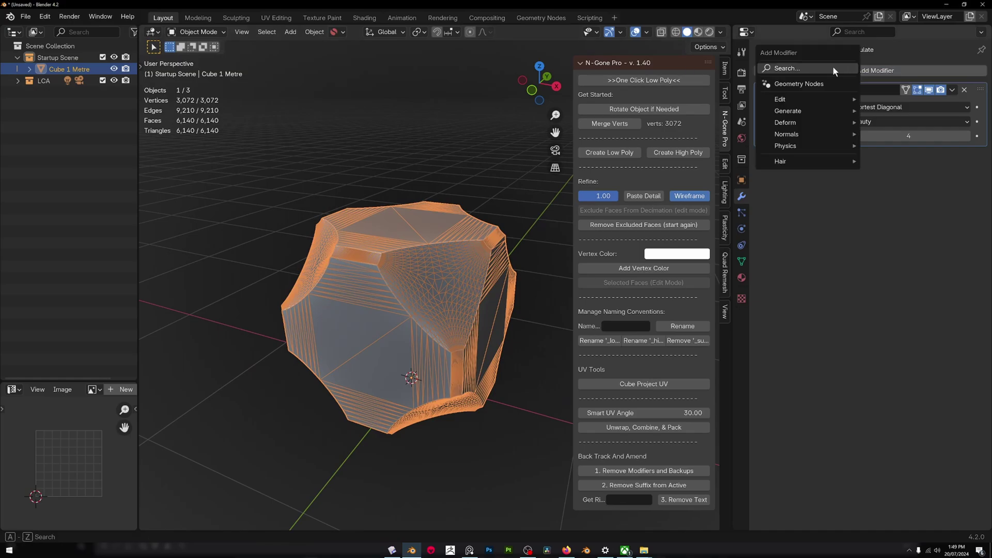
pyautogui.click(833, 67)
pyautogui.write('dec')
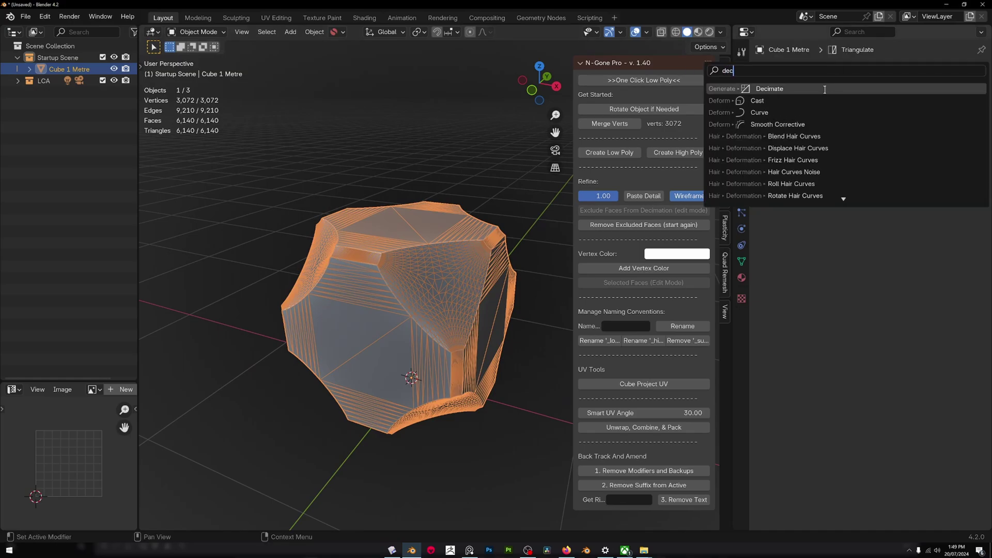
pyautogui.click(825, 89)
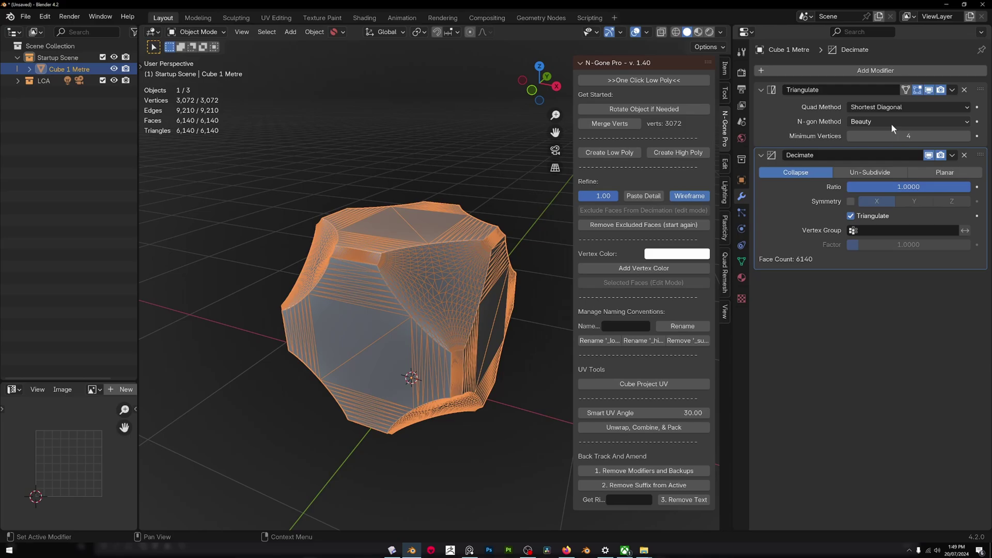
pyautogui.moveTo(911, 188); pyautogui.dragTo(864, 185)
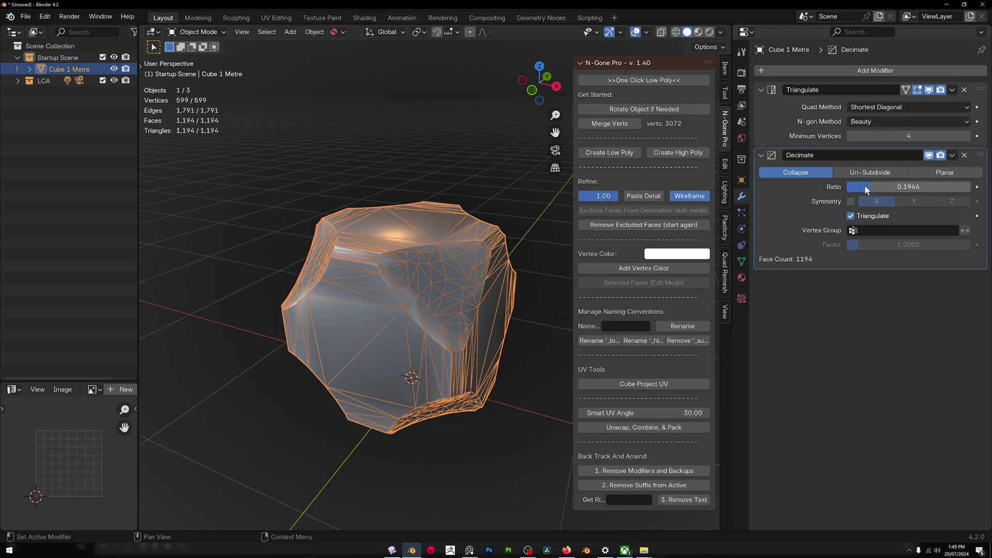
pyautogui.click(690, 196)
pyautogui.moveTo(390, 281); pyautogui.dragTo(425, 316, button='middle')
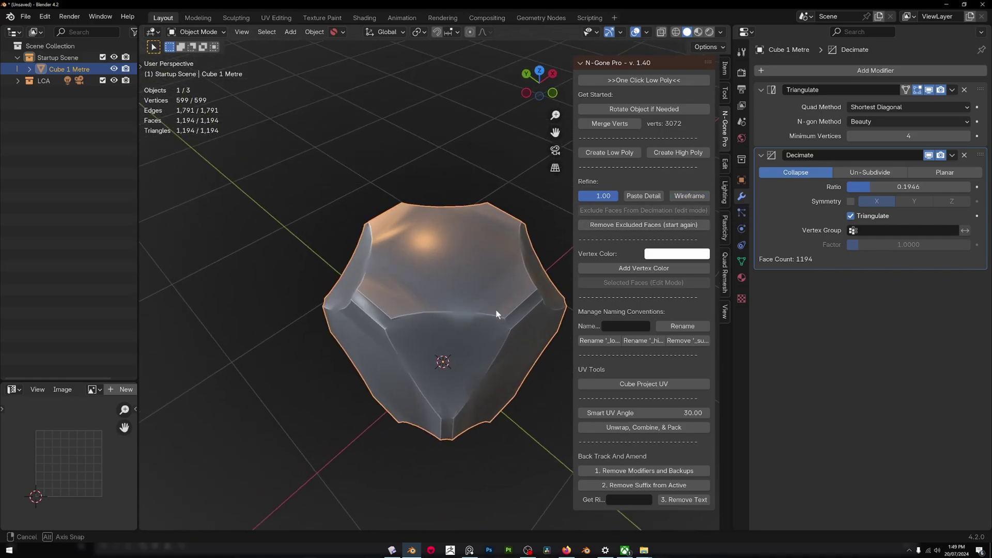
pyautogui.moveTo(496, 313); pyautogui.dragTo(432, 261, button='middle')
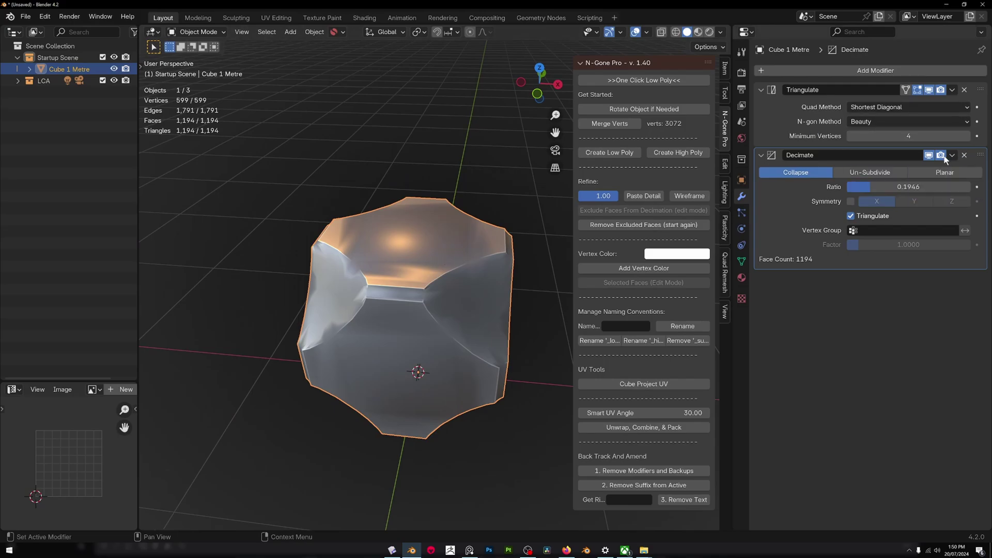
pyautogui.click(842, 70)
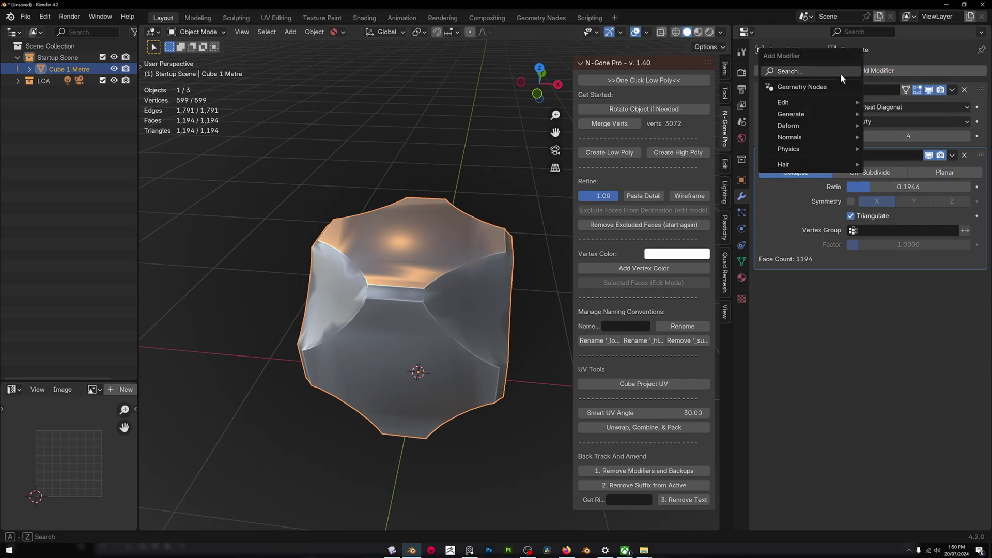
pyautogui.click(836, 78)
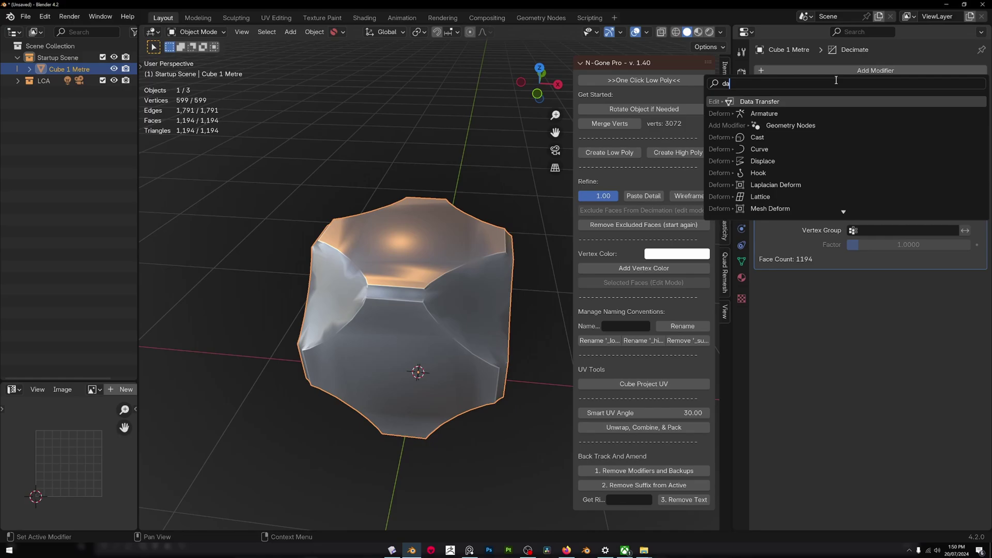
pyautogui.write('data')
pyautogui.press('Return')
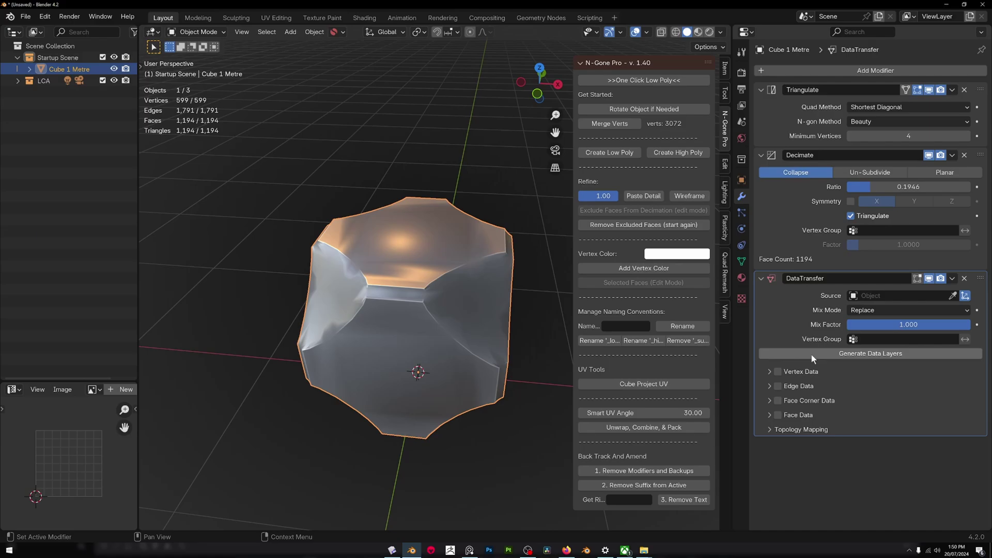
pyautogui.click(771, 401)
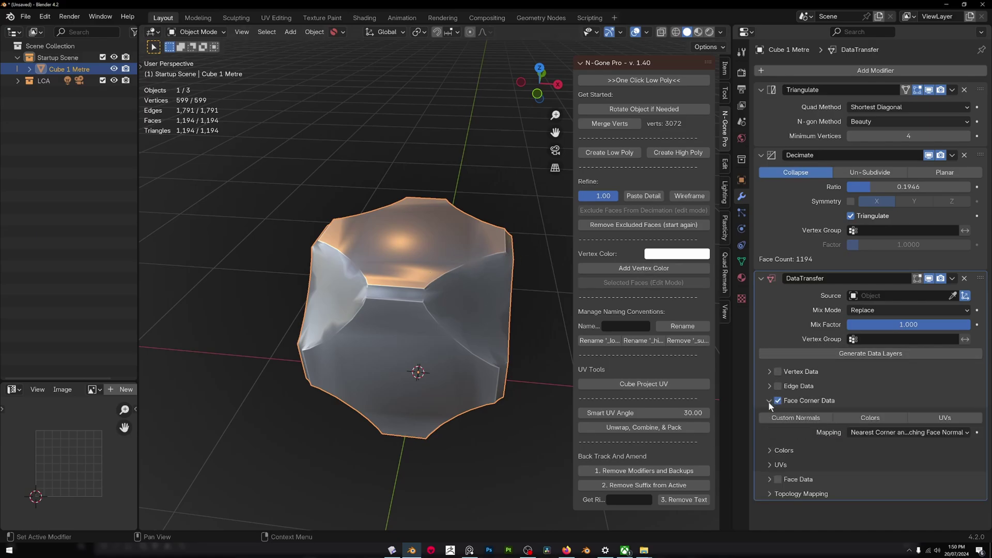
pyautogui.click(799, 419)
pyautogui.click(899, 433)
pyautogui.click(875, 472)
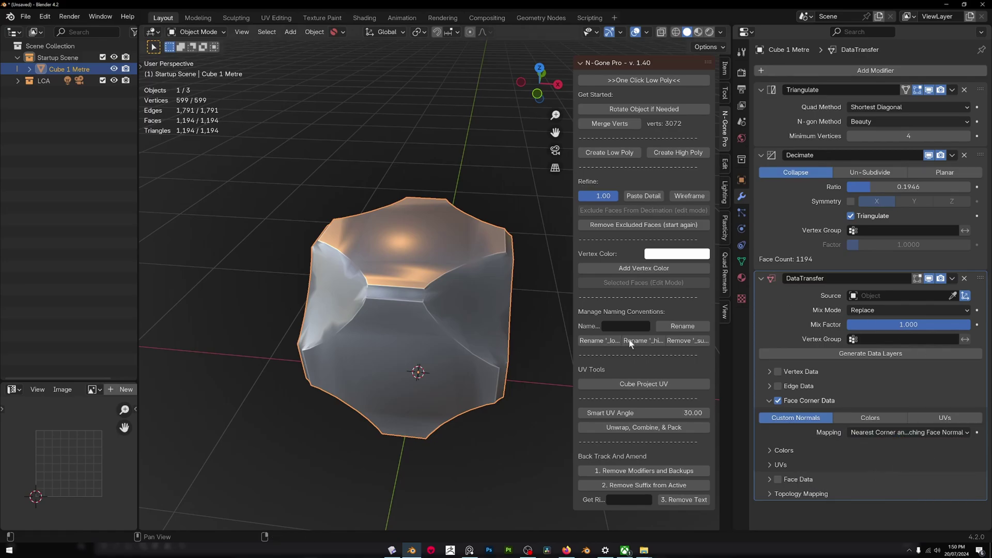
pyautogui.moveTo(426, 336); pyautogui.dragTo(564, 284, button='middle')
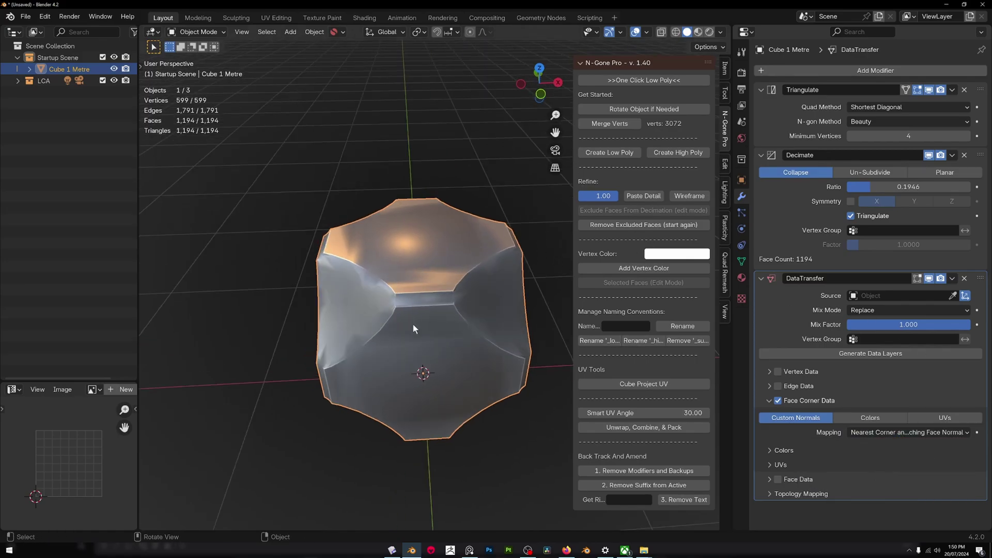
# - Remove the Data Transfer, Decimate and Triangulate modifiers from the cube
pyautogui.click(964, 279)
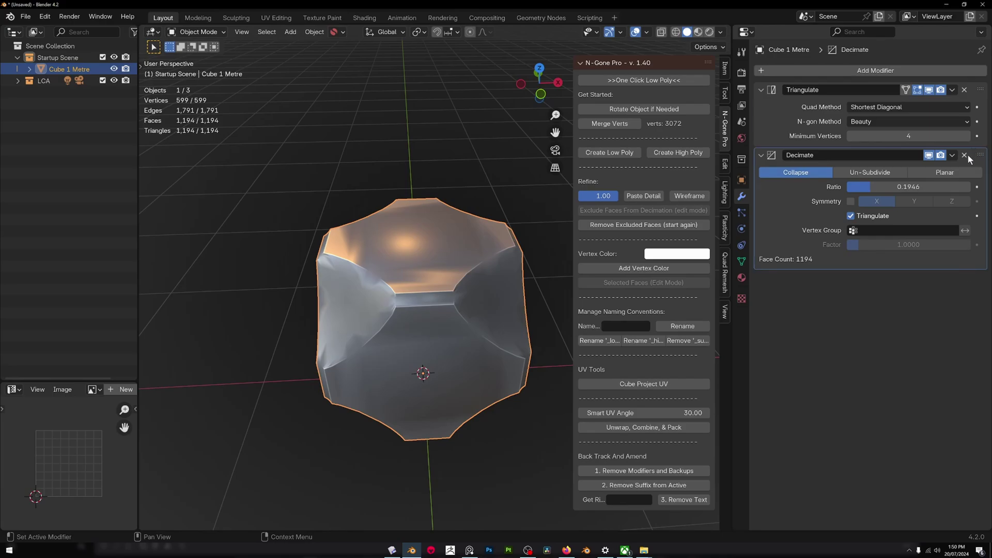
pyautogui.click(965, 155)
pyautogui.click(964, 90)
pyautogui.moveTo(455, 291); pyautogui.dragTo(467, 264, button='middle')
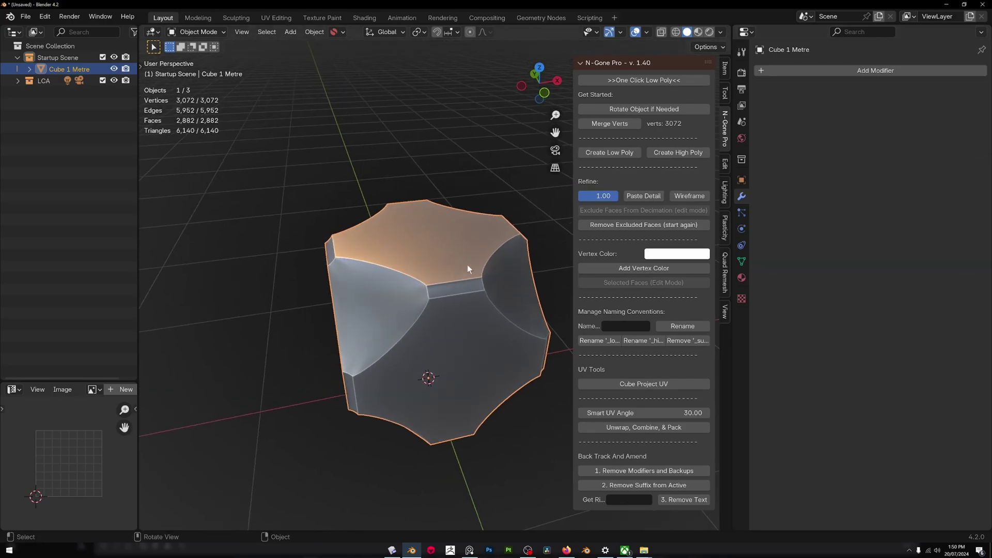
# - Generate the low-poly copy Cube 1 Metre_low with N-Gone Pro Create Low Poly
pyautogui.click(611, 151)
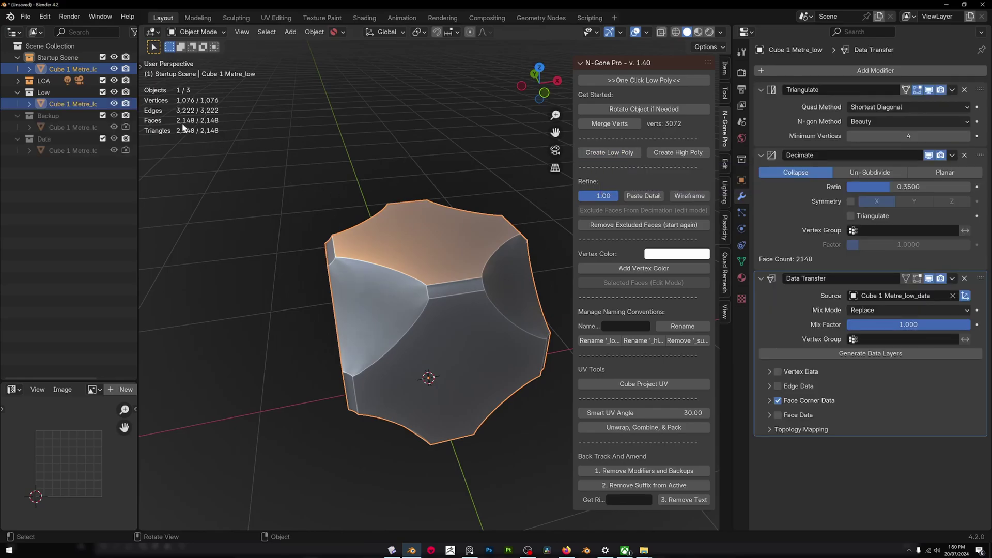
pyautogui.hotkey('ctrl', 'z')
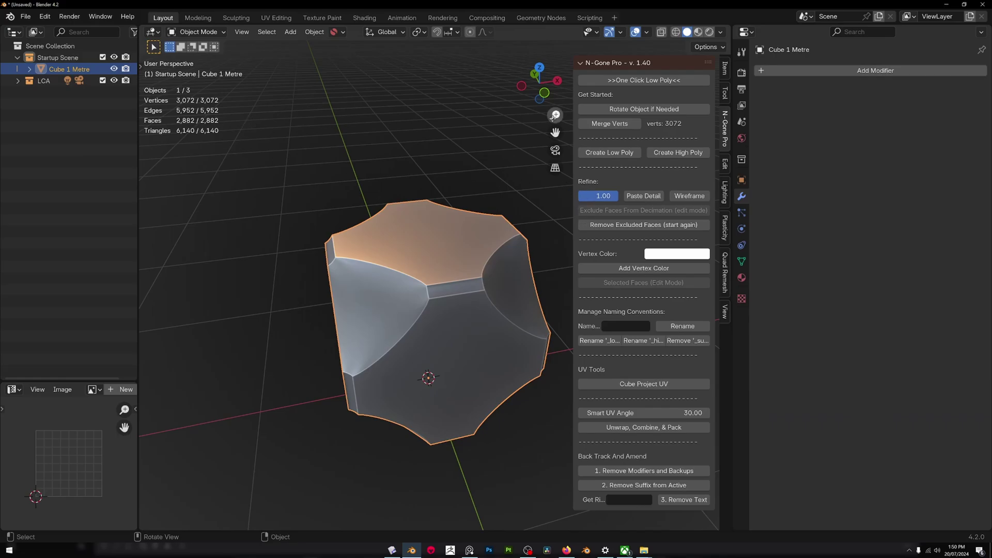
pyautogui.click(610, 153)
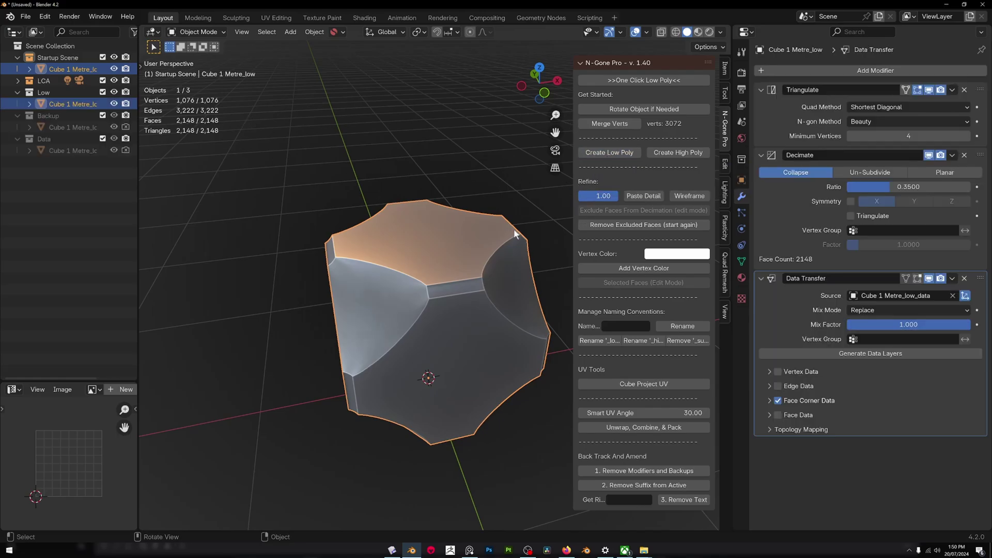
# - Lower the N-Gone Pro Detail to 0.09, then raise it to 0.16 for 968 faces
pyautogui.moveTo(602, 199); pyautogui.dragTo(515, 180)
pyautogui.keyDown('shift'); pyautogui.moveTo(492, 233); pyautogui.dragTo(416, 245, button='middle'); pyautogui.keyUp('shift')
pyautogui.moveTo(566, 199); pyautogui.dragTo(526, 199)
pyautogui.moveTo(345, 244); pyautogui.dragTo(280, 300, button='middle')
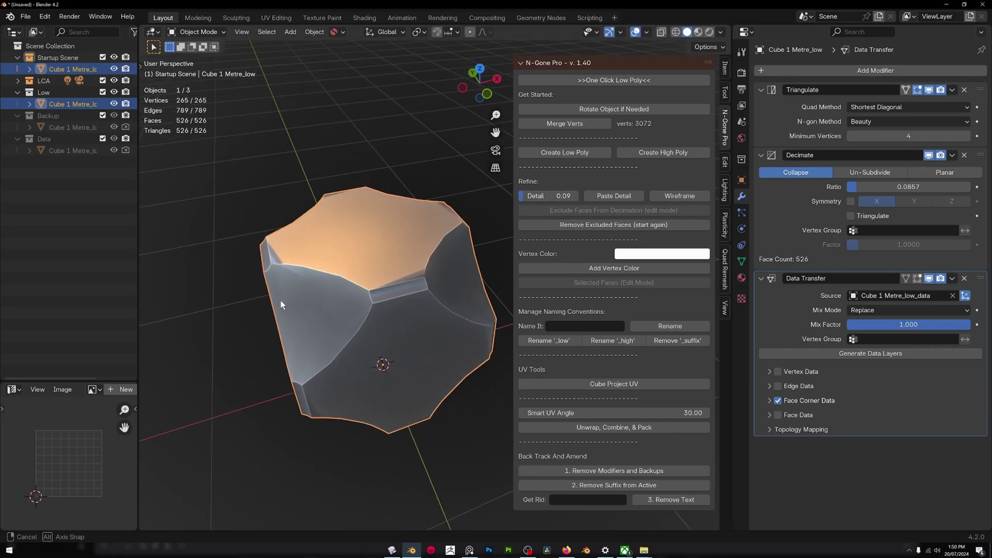
pyautogui.moveTo(277, 250); pyautogui.dragTo(352, 331, button='middle')
pyautogui.scroll(5, 346, 334)
pyautogui.scroll(-3, 355, 318)
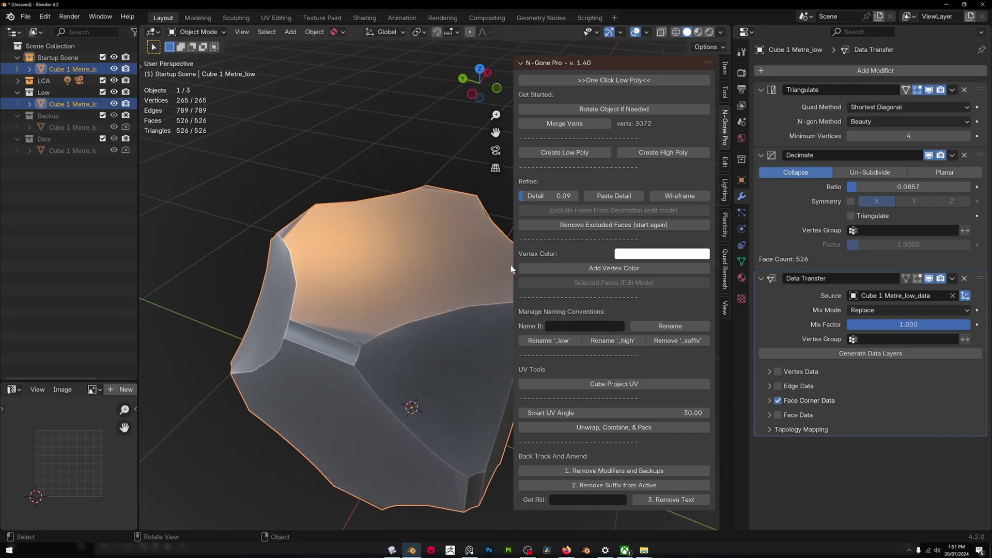
pyautogui.moveTo(547, 196); pyautogui.dragTo(569, 196)
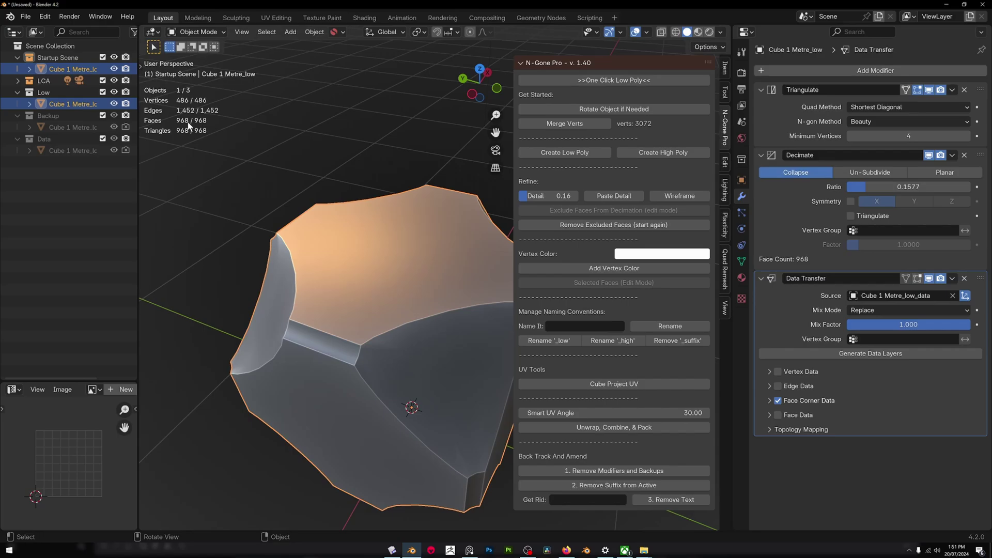
pyautogui.moveTo(331, 269); pyautogui.dragTo(396, 385, button='middle')
pyautogui.scroll(-2, 352, 295)
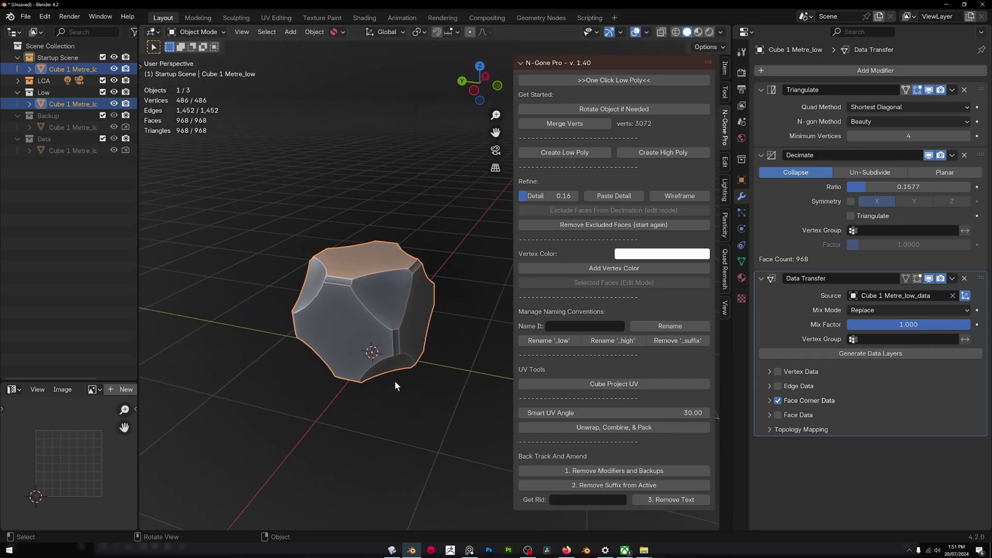
pyautogui.scroll(4, 383, 357)
pyautogui.moveTo(367, 333); pyautogui.dragTo(439, 272, button='middle')
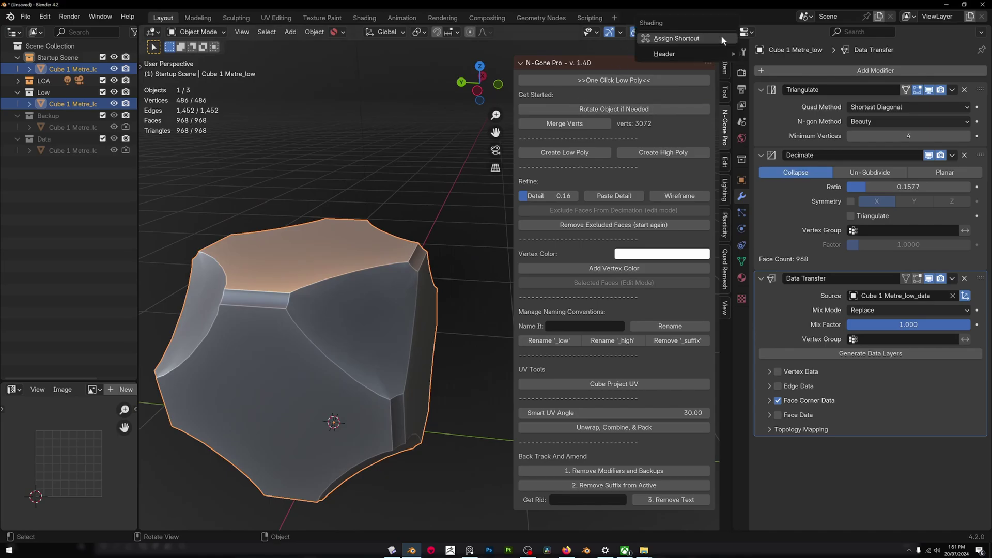
pyautogui.click(720, 33)
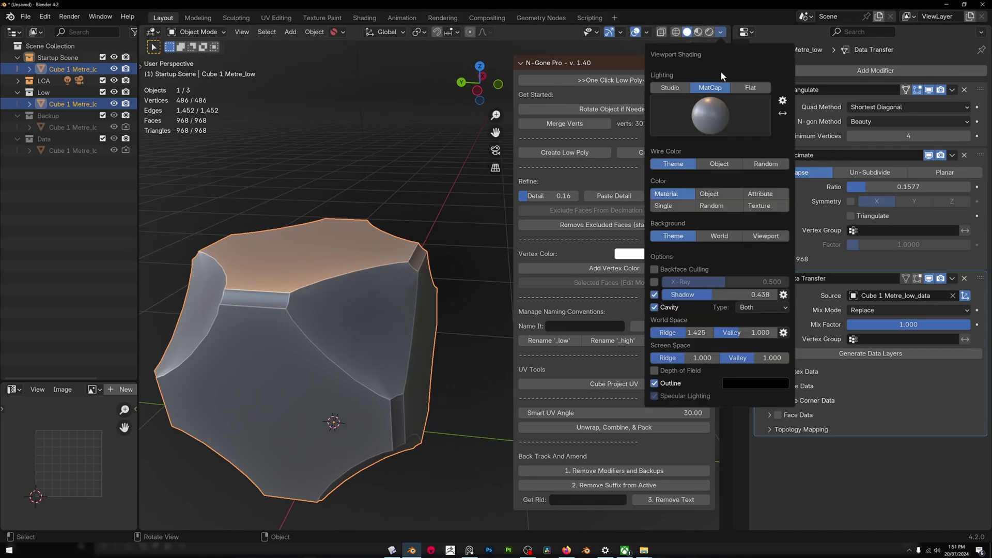
pyautogui.click(656, 308)
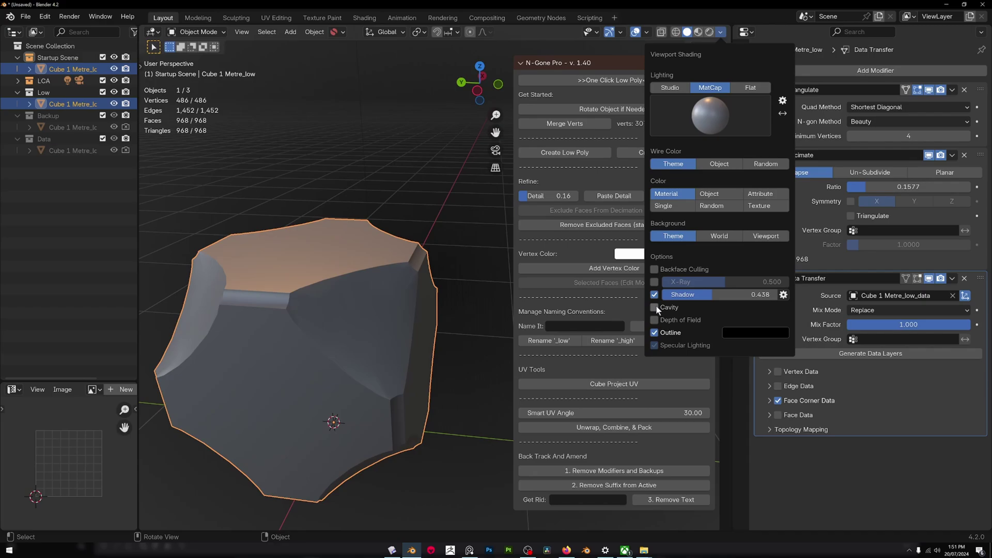
pyautogui.click(655, 308)
pyautogui.click(655, 308)
pyautogui.click(655, 308)
pyautogui.moveTo(351, 337); pyautogui.dragTo(325, 327, button='middle')
pyautogui.scroll(3, 365, 290)
pyautogui.moveTo(375, 283); pyautogui.dragTo(447, 276, button='middle')
pyautogui.scroll(-3, 389, 304)
pyautogui.moveTo(385, 298); pyautogui.dragTo(340, 279, button='middle')
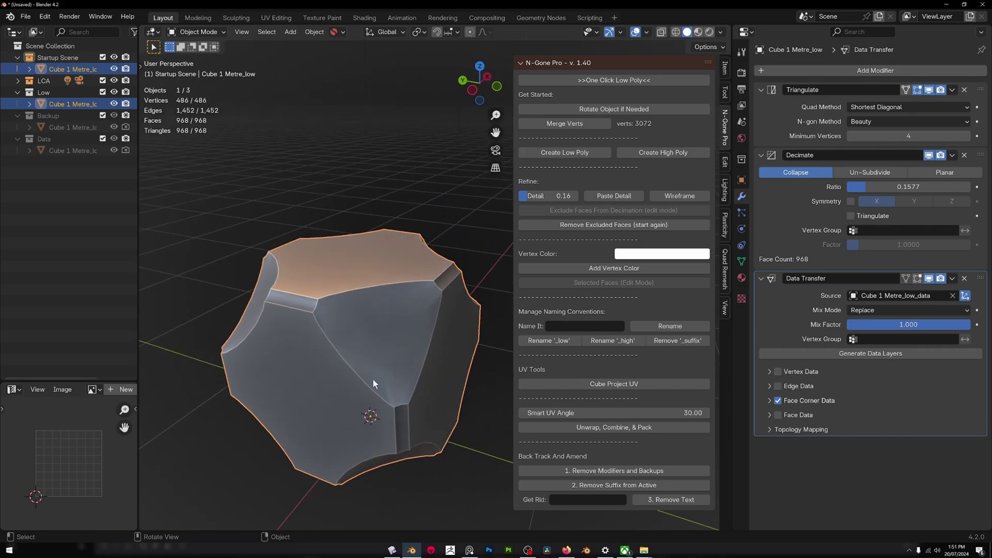
pyautogui.moveTo(364, 346); pyautogui.dragTo(404, 299, button='middle')
pyautogui.scroll(-2, 412, 327)
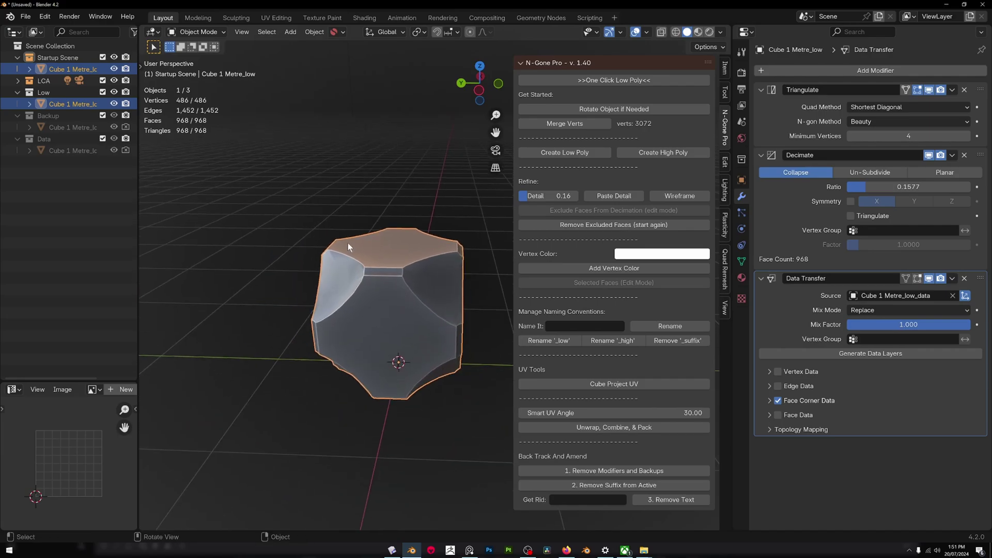
# - Undo back to the decimated cube, delete it, and hide the sidebar
pyautogui.hotkey('ctrl', 'z')
pyautogui.hotkey('ctrl', 'z')
pyautogui.hotkey('ctrl', 'z')
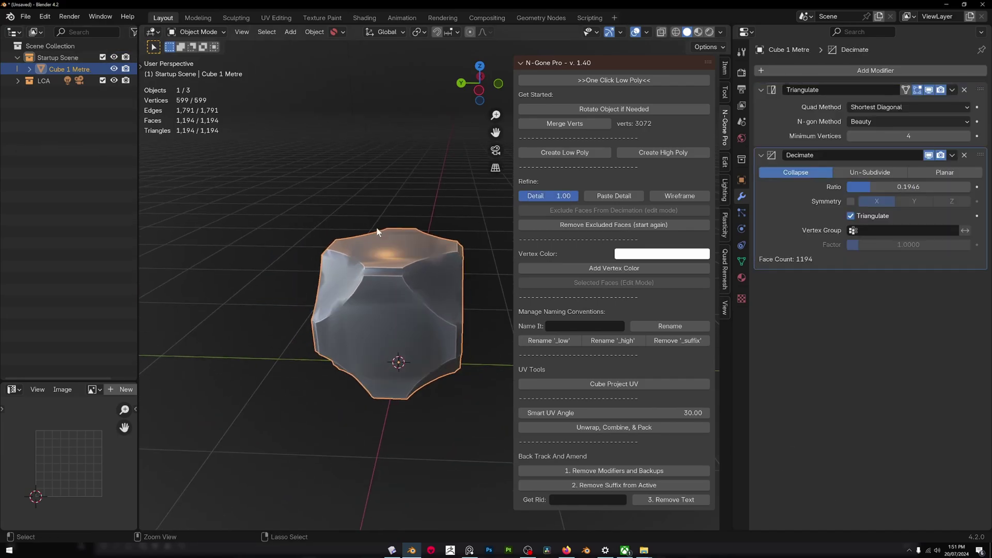
pyautogui.press('x')
pyautogui.click(383, 259)
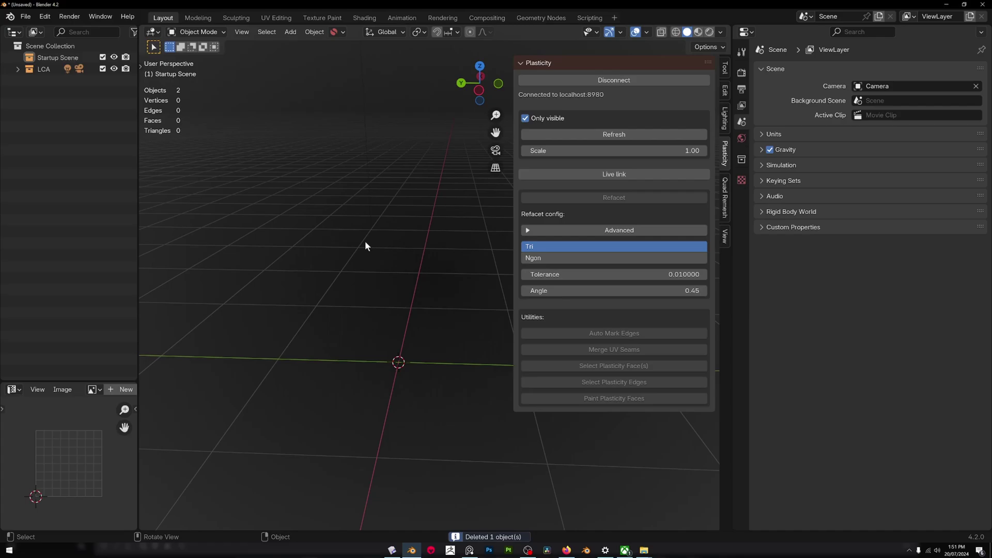
pyautogui.press('n')
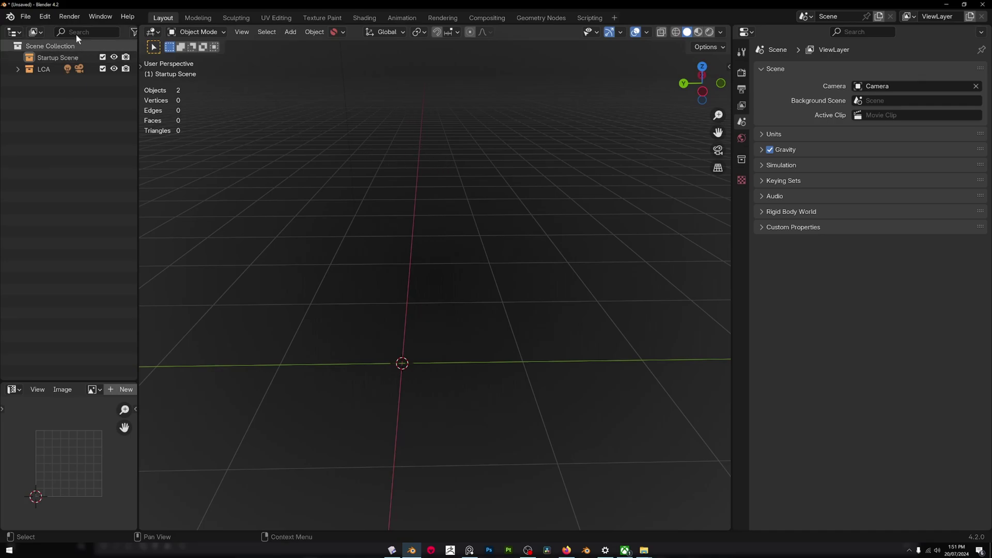
# - Bring up the Wavefront (.obj) import file browser from the File > Import menu
pyautogui.click(23, 18)
pyautogui.moveTo(64, 192)
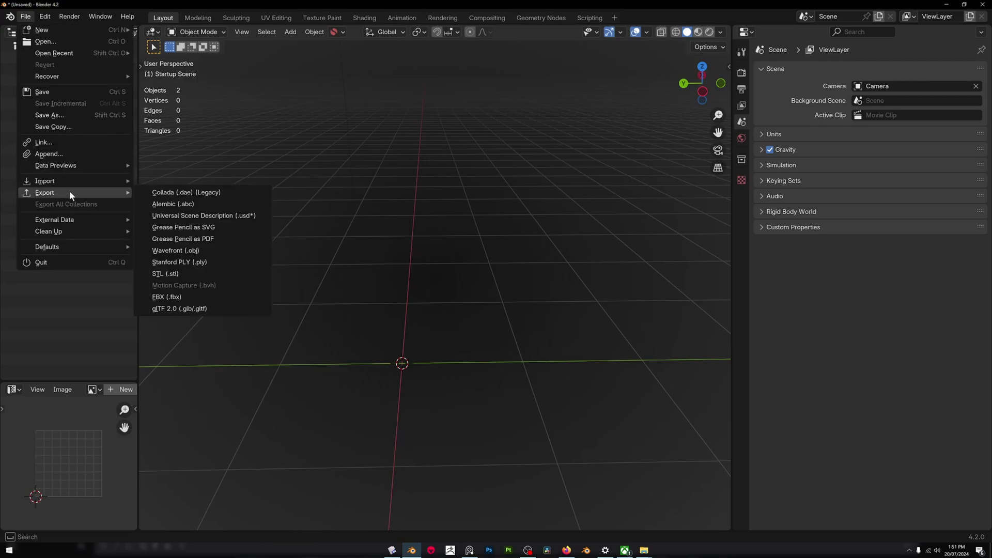
pyautogui.moveTo(95, 183)
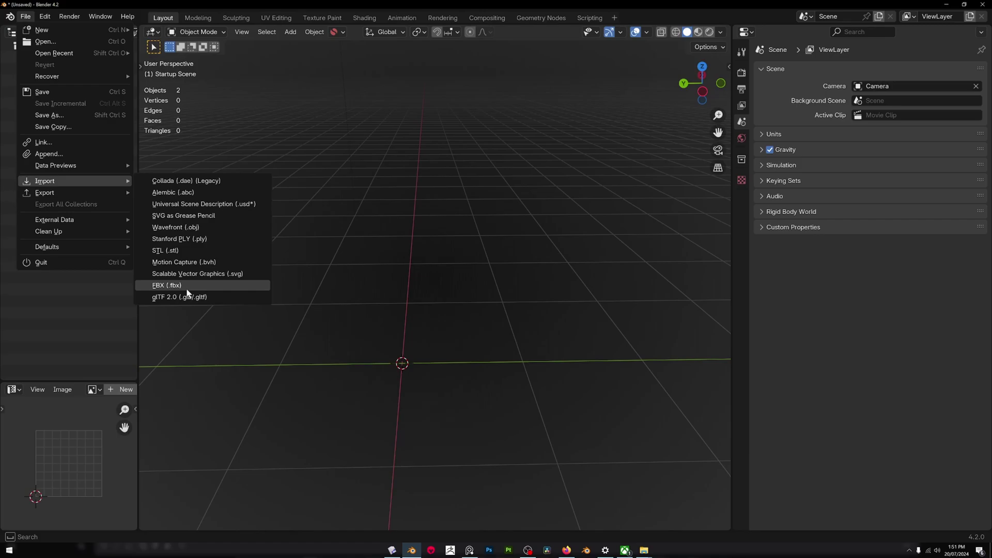
pyautogui.click(202, 228)
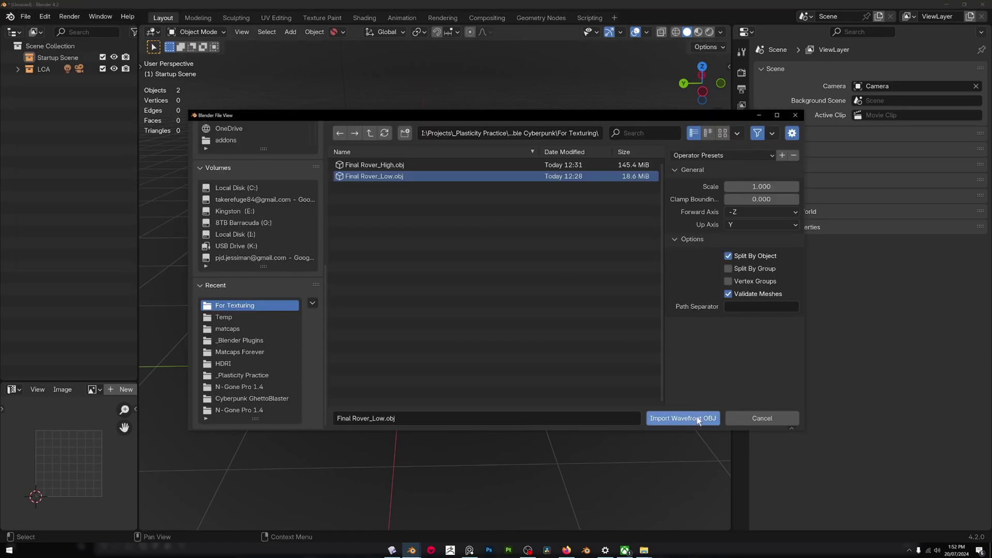
# - Import the generator cart OBJ, show the N-Gone Pro sidebar, and rotate the model upright
pyautogui.click(696, 417)
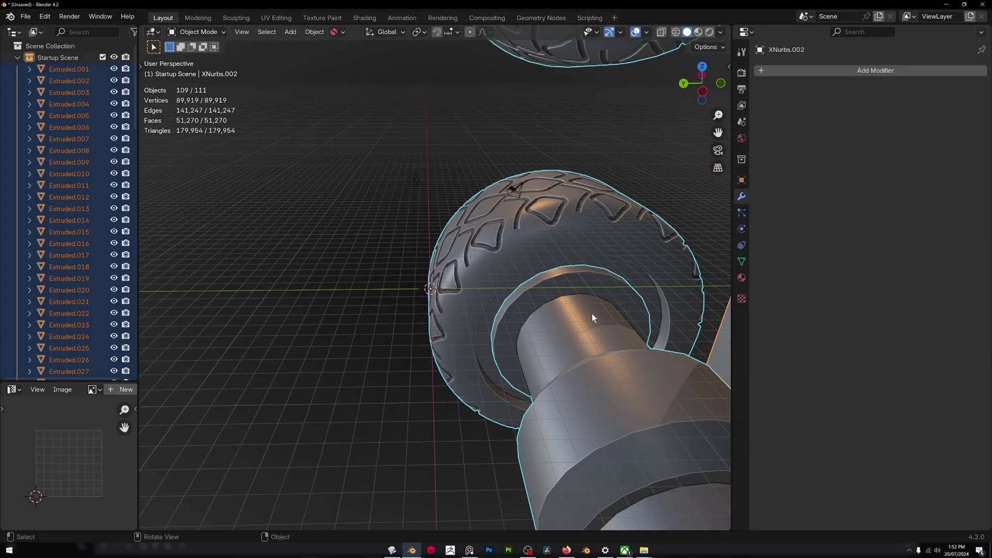
pyautogui.scroll(-10, 591, 313)
pyautogui.scroll(6, 555, 302)
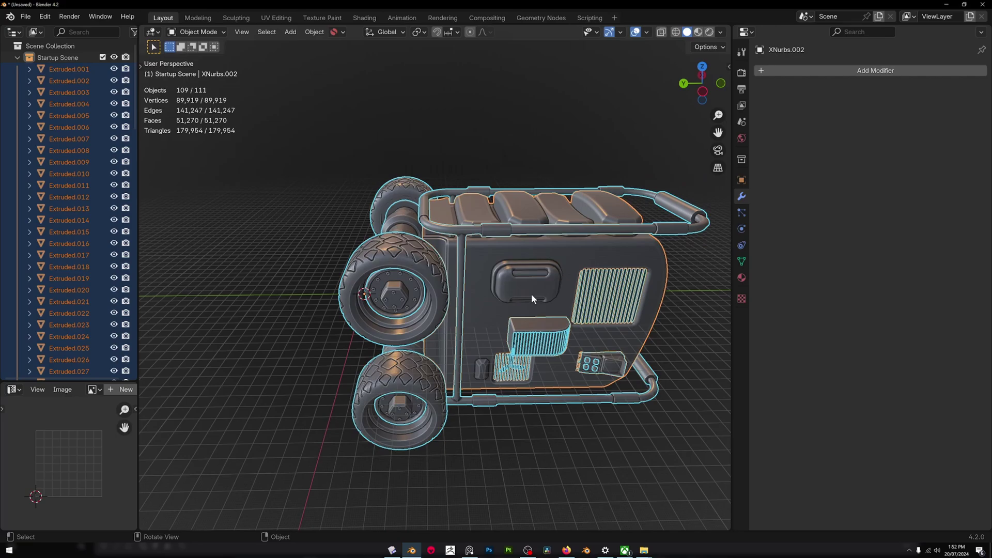
pyautogui.press('n')
pyautogui.moveTo(364, 243); pyautogui.dragTo(361, 231, button='middle')
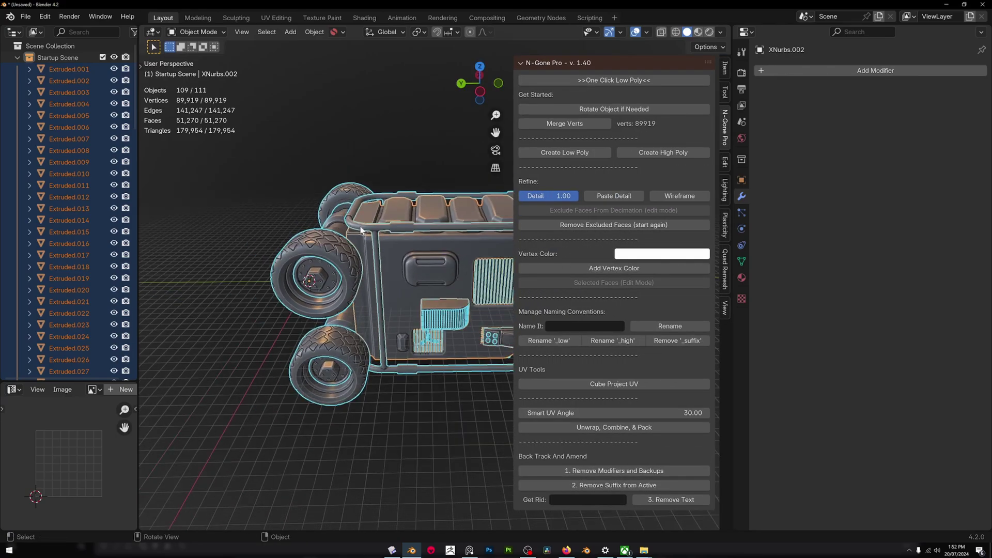
pyautogui.click(612, 111)
pyautogui.moveTo(356, 331); pyautogui.dragTo(450, 252, button='middle')
pyautogui.scroll(5, 419, 323)
pyautogui.scroll(-5, 413, 310)
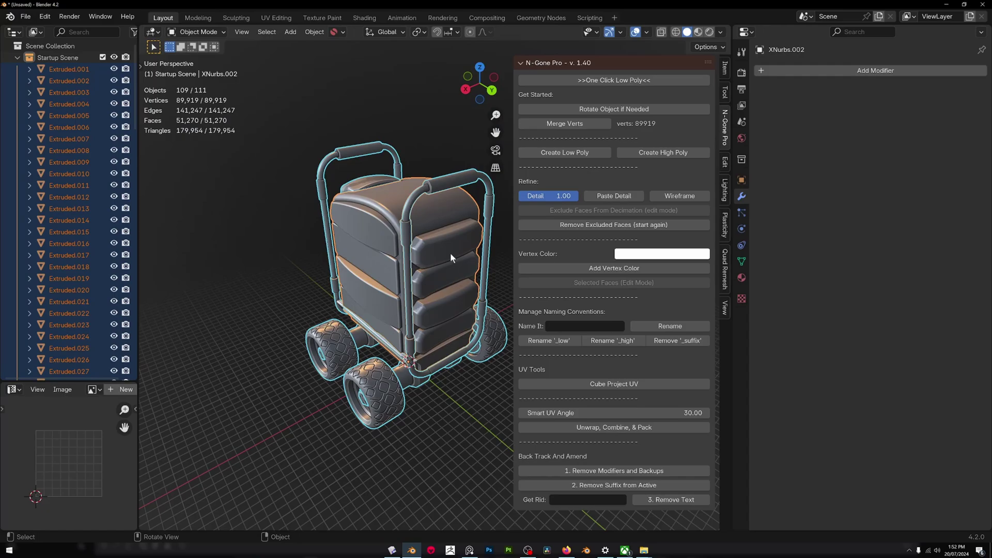
# - Scale the generator to 0.05 and check its Transform values in the Item tab
pyautogui.write('s0.05')
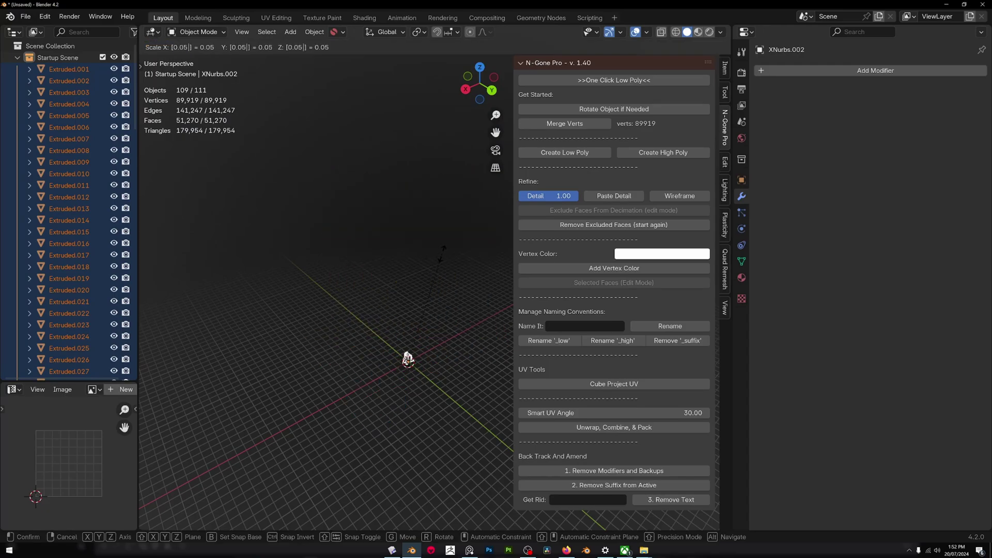
pyautogui.press('Return')
pyautogui.scroll(5, 384, 466)
pyautogui.moveTo(384, 466); pyautogui.dragTo(406, 353, button='middle')
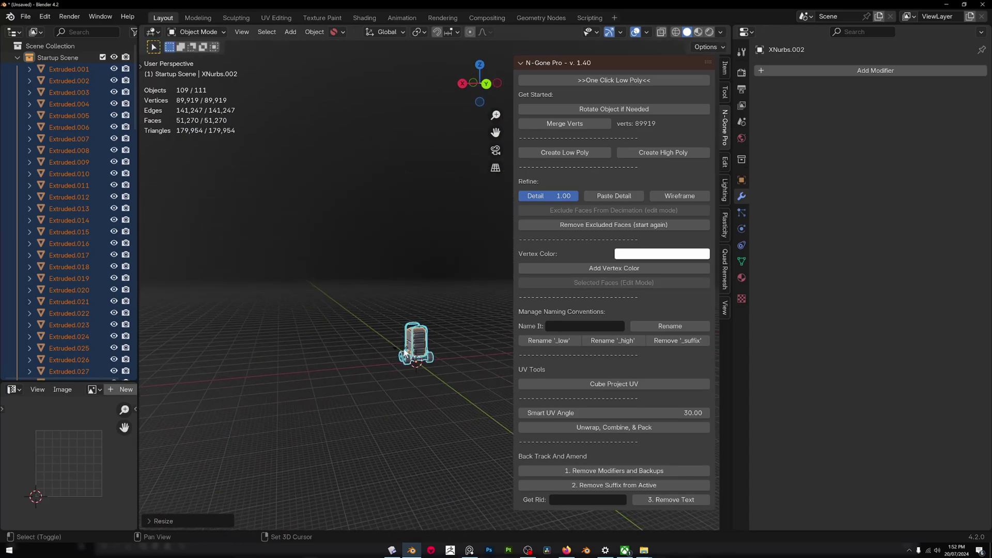
pyautogui.scroll(2, 405, 353)
pyautogui.click(726, 68)
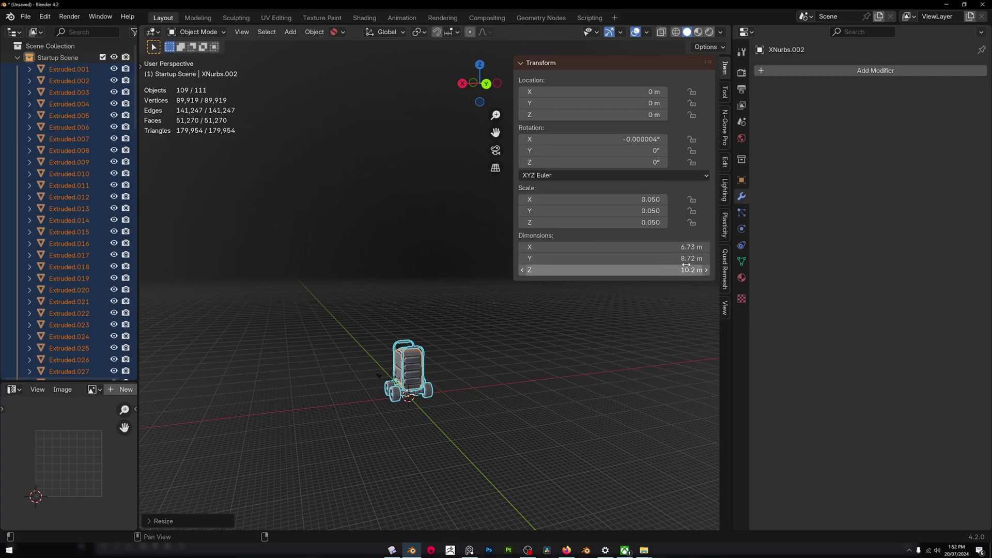
pyautogui.moveTo(274, 421); pyautogui.dragTo(357, 375, button='middle')
pyautogui.scroll(5, 356, 375)
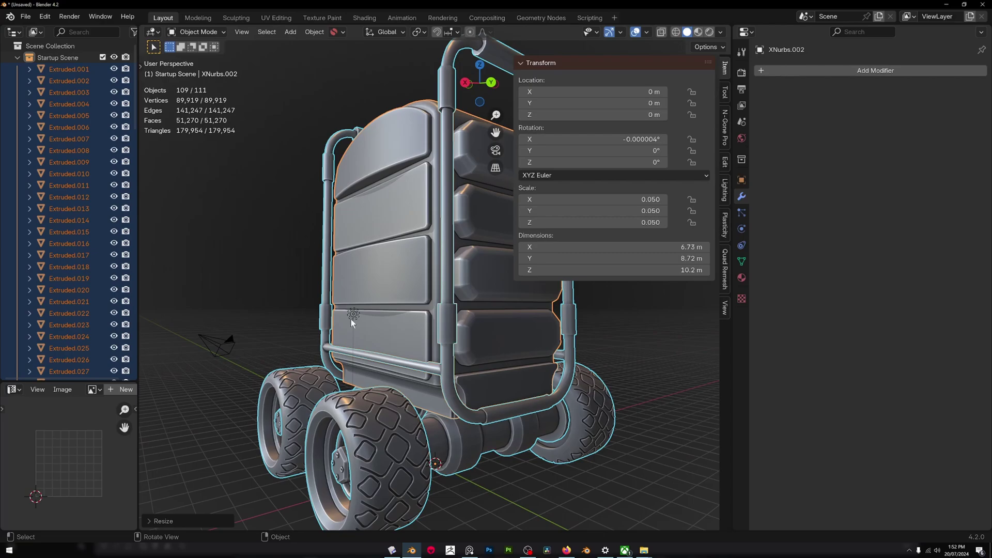
pyautogui.moveTo(351, 319); pyautogui.dragTo(401, 309, button='middle')
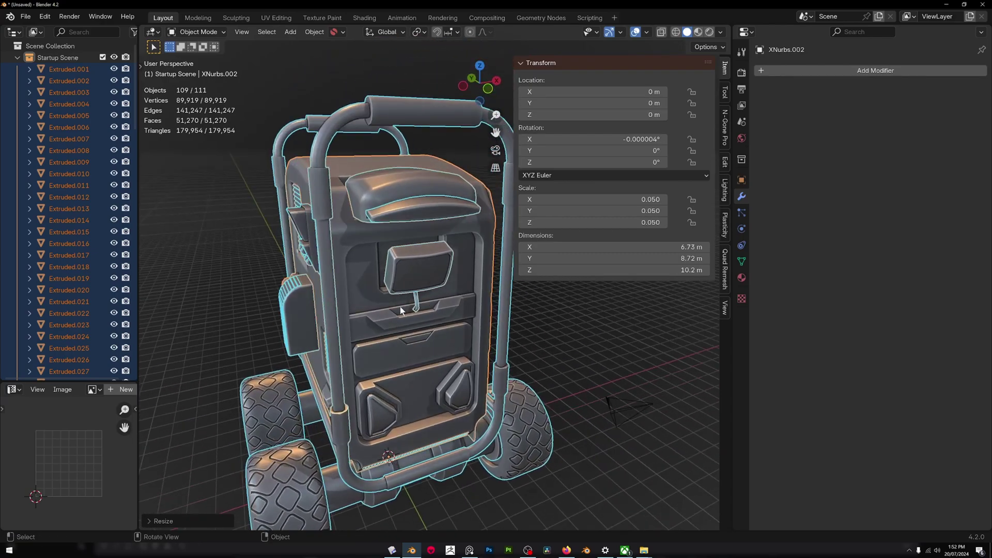
# - Turn off Shadow in the viewport shading options
pyautogui.click(721, 33)
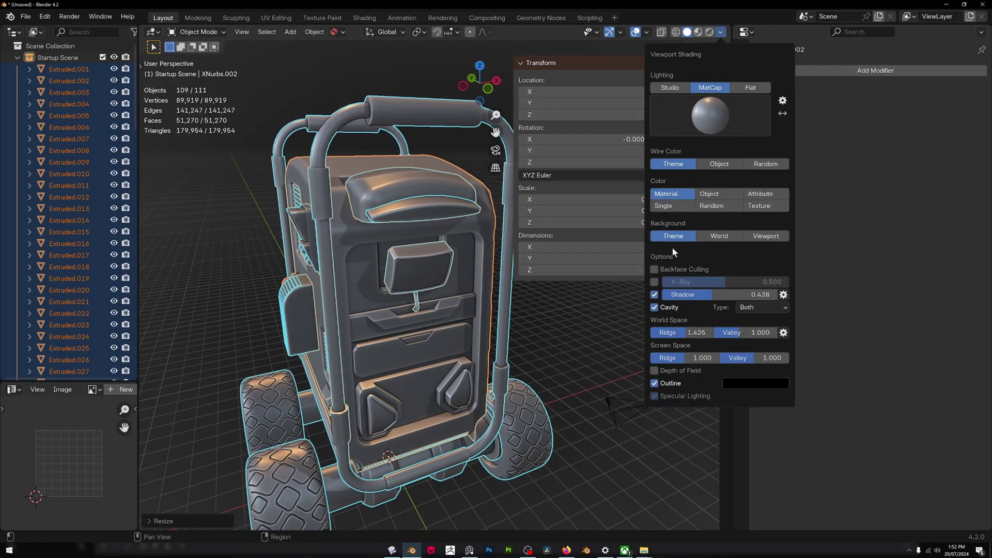
pyautogui.click(654, 295)
pyautogui.moveTo(645, 293)
pyautogui.mouseDown(button='middle')
pyautogui.moveTo(393, 303)
pyautogui.moveTo(387, 264)
pyautogui.moveTo(343, 266)
pyautogui.moveTo(330, 240)
pyautogui.moveTo(361, 253)
pyautogui.moveTo(351, 274)
pyautogui.moveTo(376, 280)
pyautogui.moveTo(368, 284)
pyautogui.mouseUp(button='middle')
pyautogui.scroll(2, 413, 287)
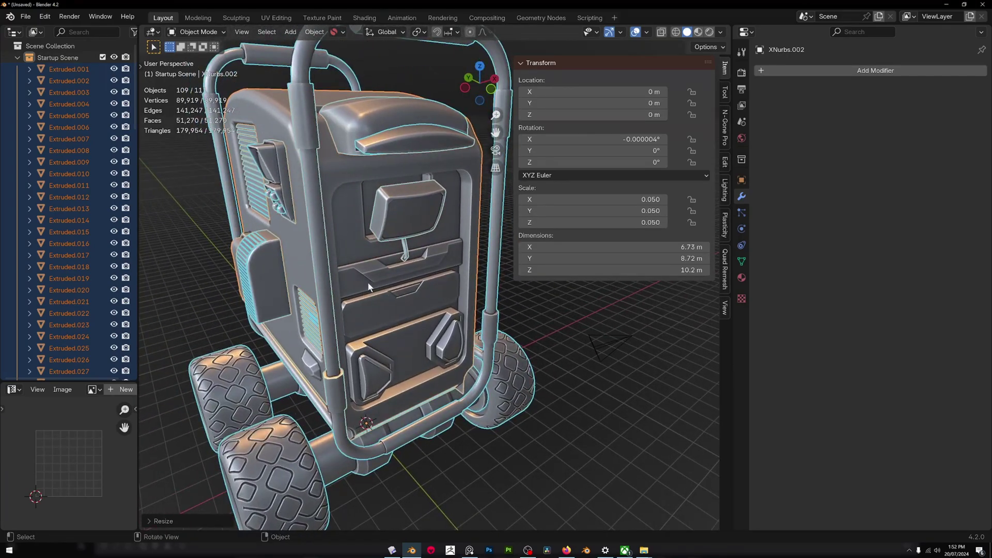
# - Enable the N-Gone Pro wireframe on the generator cart and select only its main body
pyautogui.keyDown('shift'); pyautogui.click(455, 199); pyautogui.keyUp('shift')
pyautogui.click(726, 129)
pyautogui.scroll(-3, 372, 225)
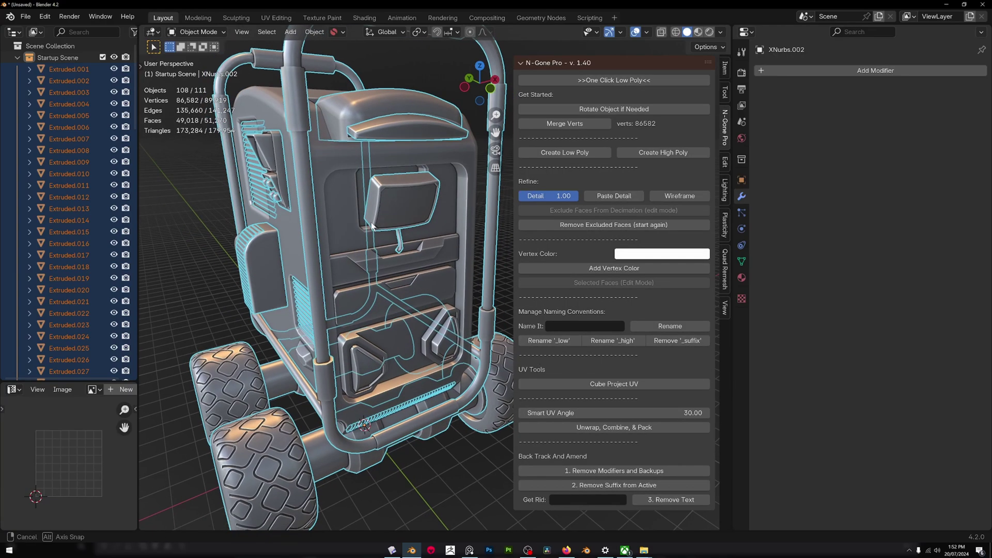
pyautogui.click(679, 196)
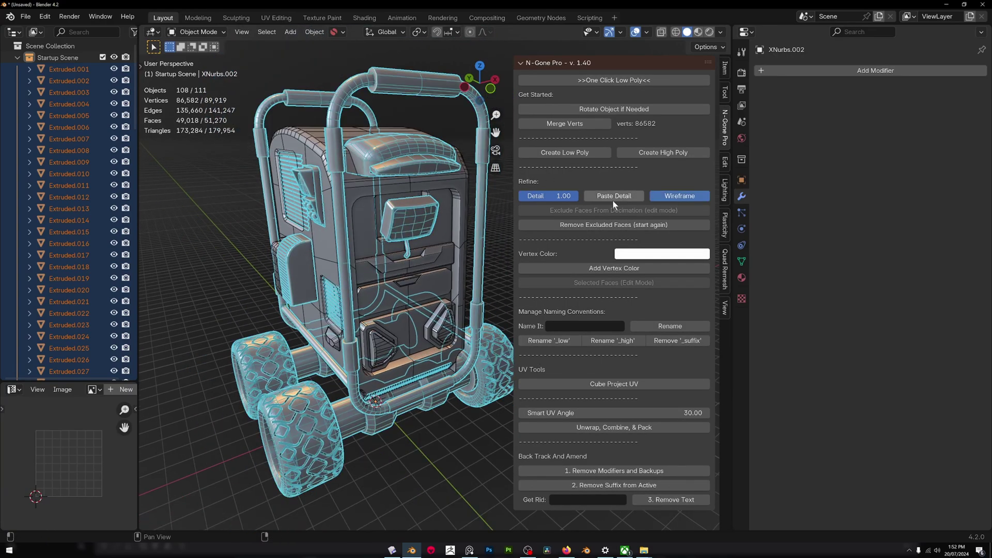
pyautogui.moveTo(393, 242); pyautogui.dragTo(414, 223, button='middle')
pyautogui.keyDown('shift'); pyautogui.click(411, 171); pyautogui.keyUp('shift')
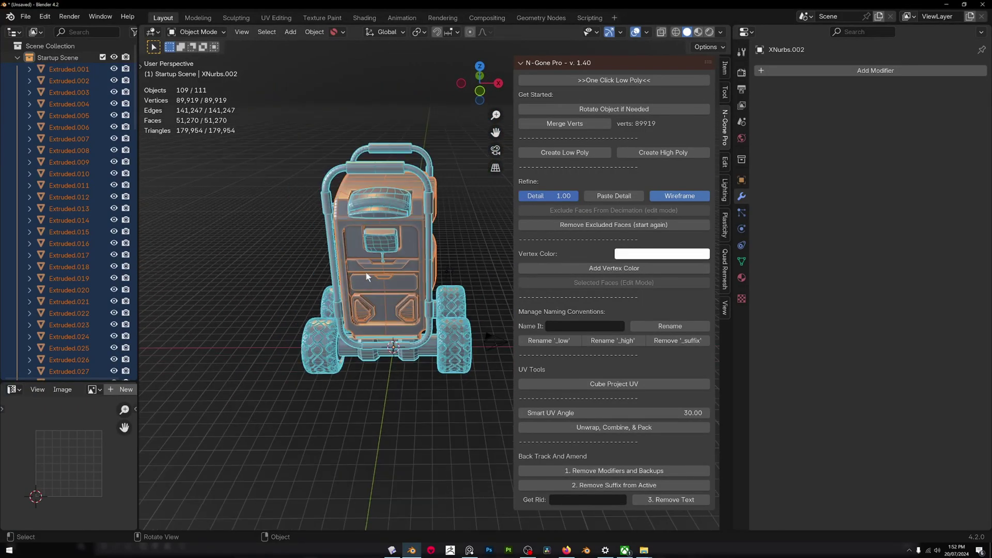
pyautogui.moveTo(366, 272); pyautogui.dragTo(439, 268, button='middle')
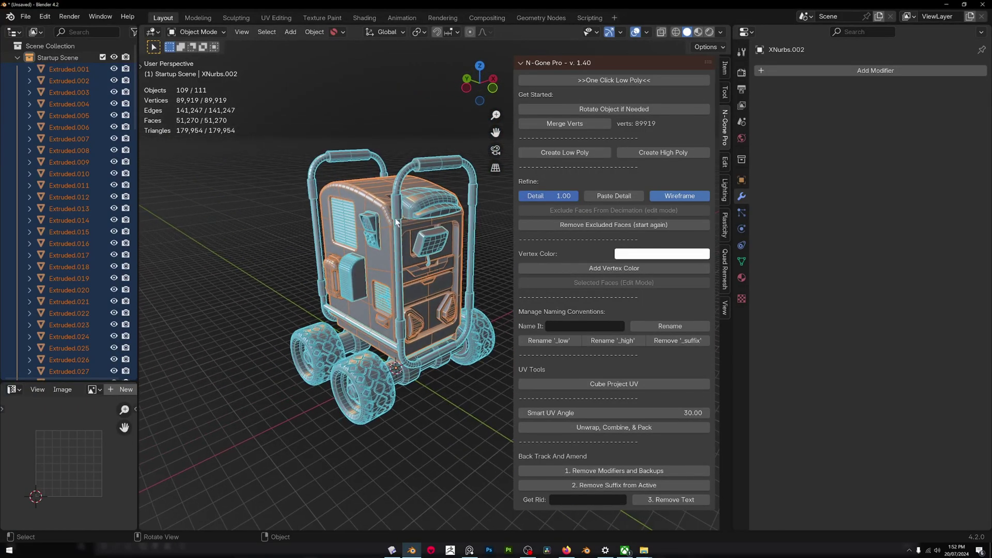
pyautogui.moveTo(375, 217); pyautogui.dragTo(384, 223, button='middle')
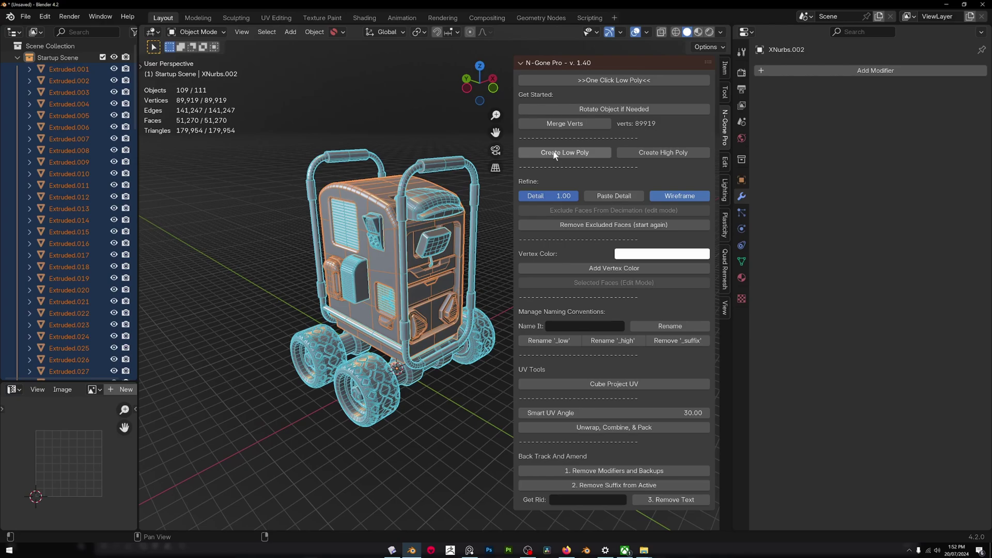
pyautogui.moveTo(440, 207); pyautogui.dragTo(371, 231, button='middle')
pyautogui.scroll(5, 361, 223)
pyautogui.click(365, 254)
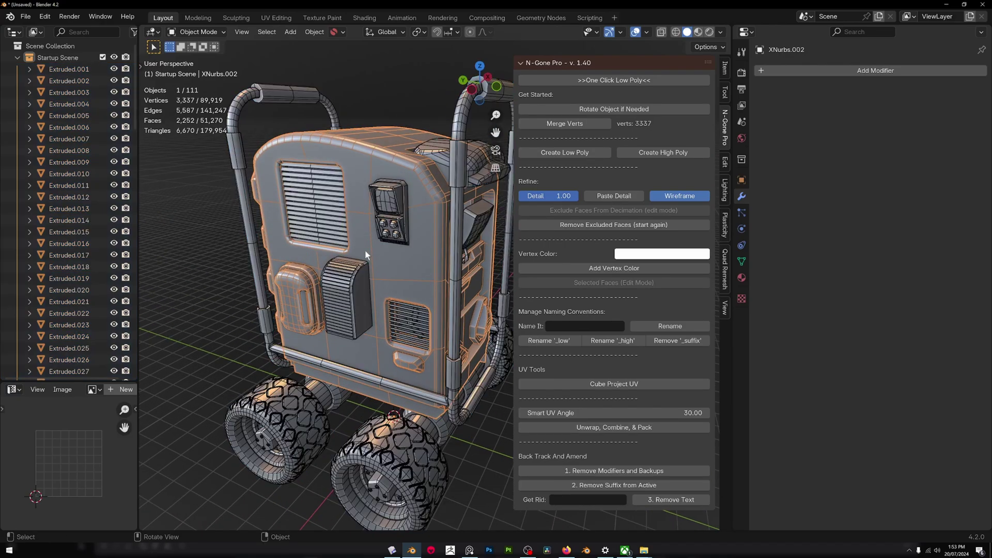
# - Hide the generator's main body and the front frame tube Solid_40
pyautogui.press('Delete')
pyautogui.moveTo(365, 249); pyautogui.dragTo(293, 141, button='middle')
pyautogui.click(405, 238)
pyautogui.press('Delete')
# - Box-select the 64 small detail parts and join them into one Face_sheet.001 object
pyautogui.moveTo(271, 97); pyautogui.dragTo(422, 286)
pyautogui.moveTo(422, 286); pyautogui.dragTo(424, 307, button='middle')
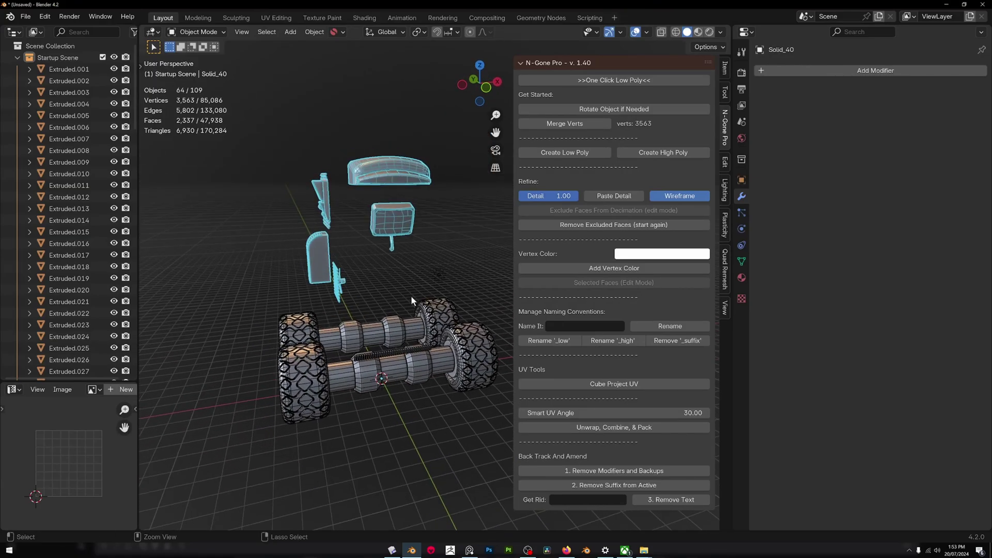
pyautogui.keyDown('shift'); pyautogui.click(394, 221); pyautogui.keyUp('shift')
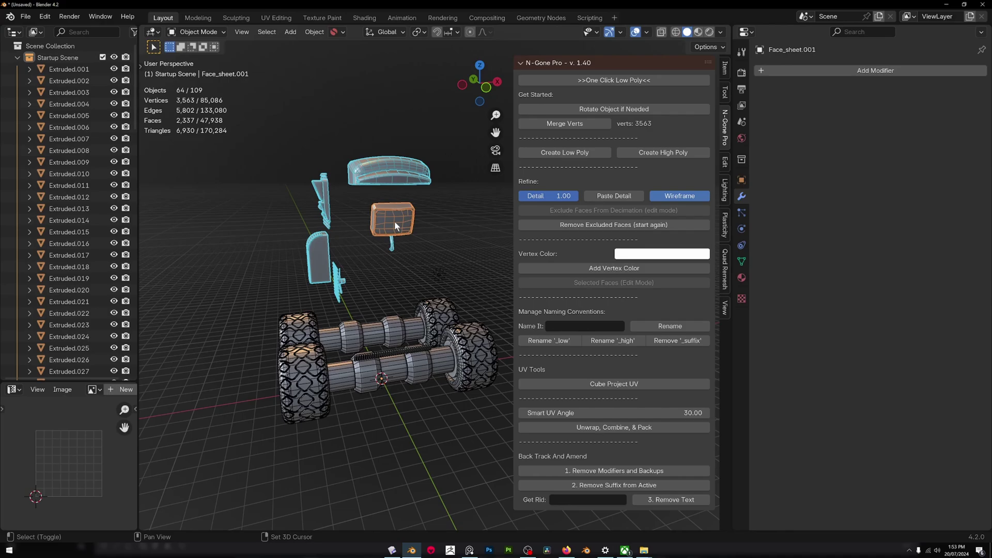
pyautogui.hotkey('ctrl', 'j')
pyautogui.moveTo(387, 244); pyautogui.dragTo(365, 257, button='middle')
pyautogui.click(365, 256)
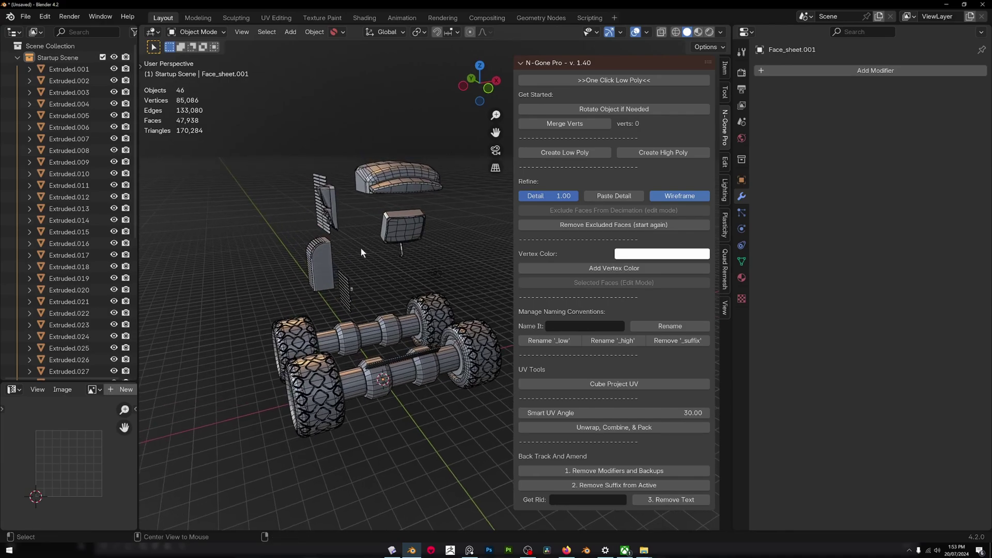
# - Reveal the hidden body and frame, then check the body, Face_sheet.001 and Solid_40
pyautogui.hotkey('alt', 'h')
pyautogui.moveTo(360, 248); pyautogui.dragTo(274, 288, button='middle')
pyautogui.click(328, 224)
pyautogui.click(402, 308)
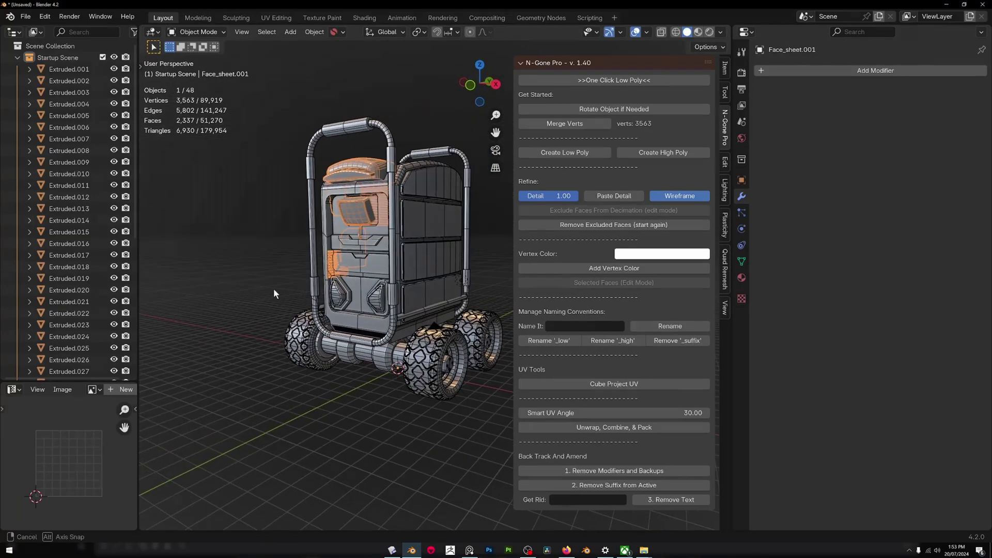
pyautogui.click(336, 294)
pyautogui.moveTo(343, 294); pyautogui.dragTo(322, 160, button='middle')
# - Select all objects and create N-Gone Pro low-poly versions of every cart part
pyautogui.press('a')
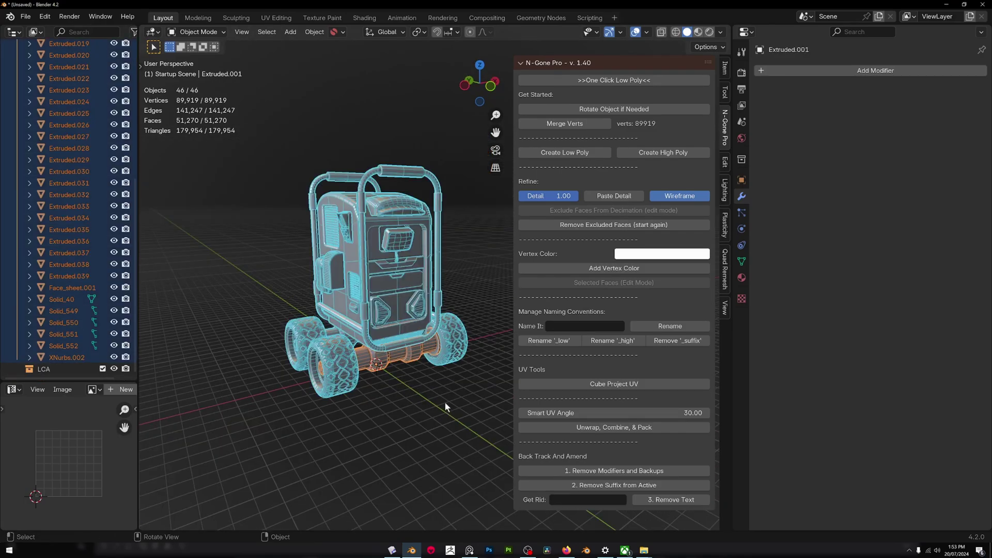
pyautogui.moveTo(445, 404); pyautogui.dragTo(424, 373, button='middle')
pyautogui.moveTo(431, 318); pyautogui.dragTo(376, 273, button='middle')
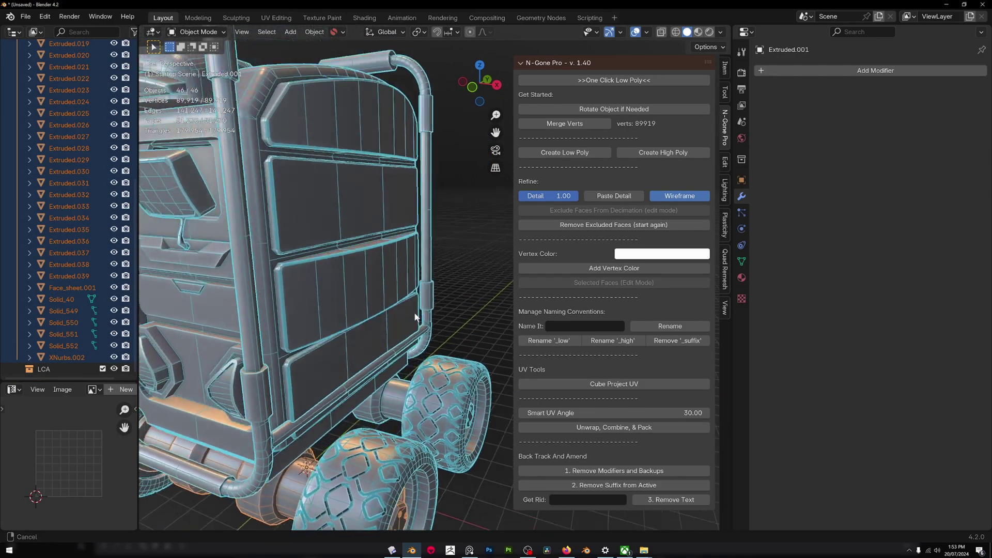
pyautogui.scroll(-5, 416, 313)
pyautogui.moveTo(416, 308); pyautogui.dragTo(446, 308, button='middle')
pyautogui.click(584, 154)
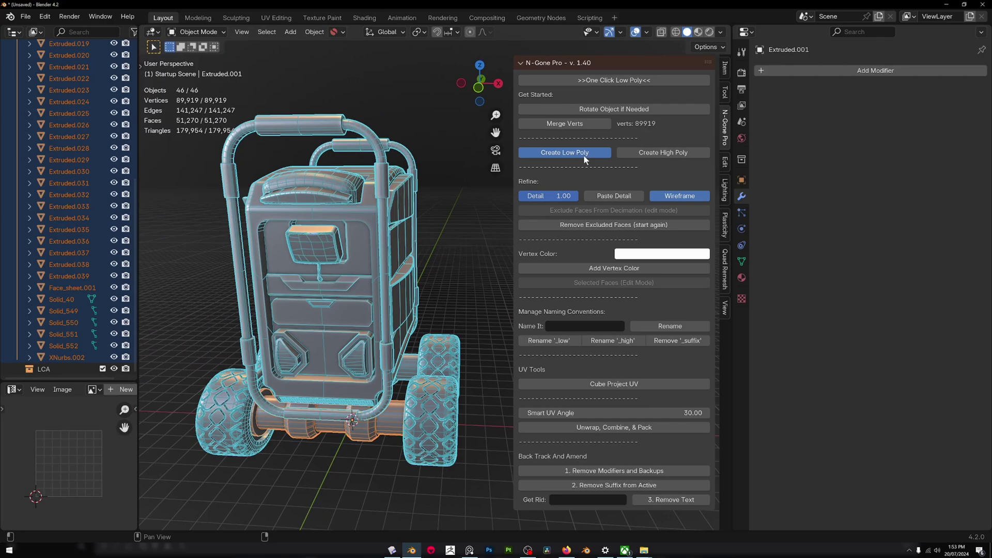
# - Set the face sheet's detail to 0.83 and the pole Solid_40_low's detail to 0.94
pyautogui.moveTo(319, 249); pyautogui.dragTo(407, 247, button='middle')
pyautogui.click(359, 247)
pyautogui.scroll(5, 364, 240)
pyautogui.moveTo(552, 196); pyautogui.dragTo(527, 196)
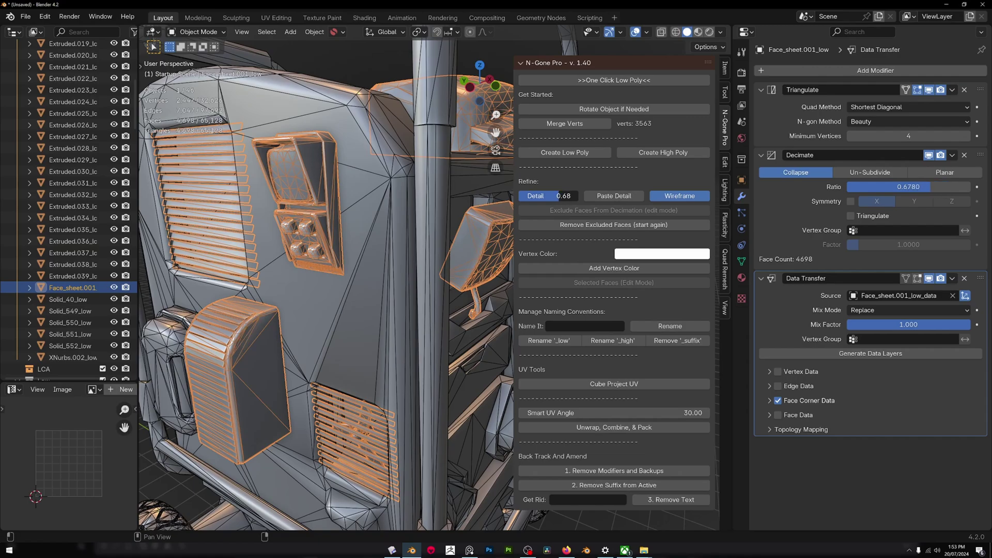
pyautogui.scroll(-5, 316, 240)
pyautogui.moveTo(315, 240); pyautogui.dragTo(283, 231, button='middle')
pyautogui.scroll(4, 291, 231)
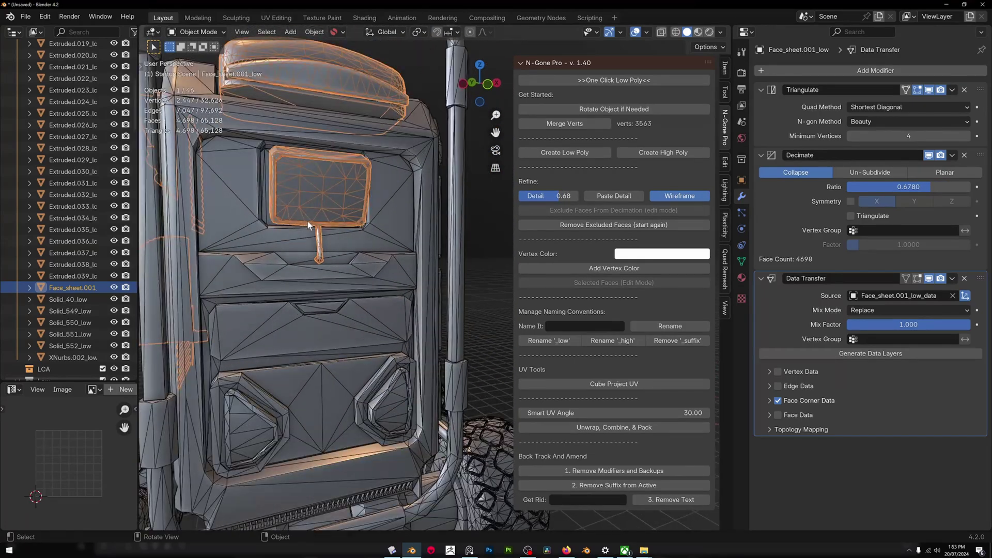
pyautogui.scroll(-2, 427, 225)
pyautogui.click(464, 238)
pyautogui.click(456, 232)
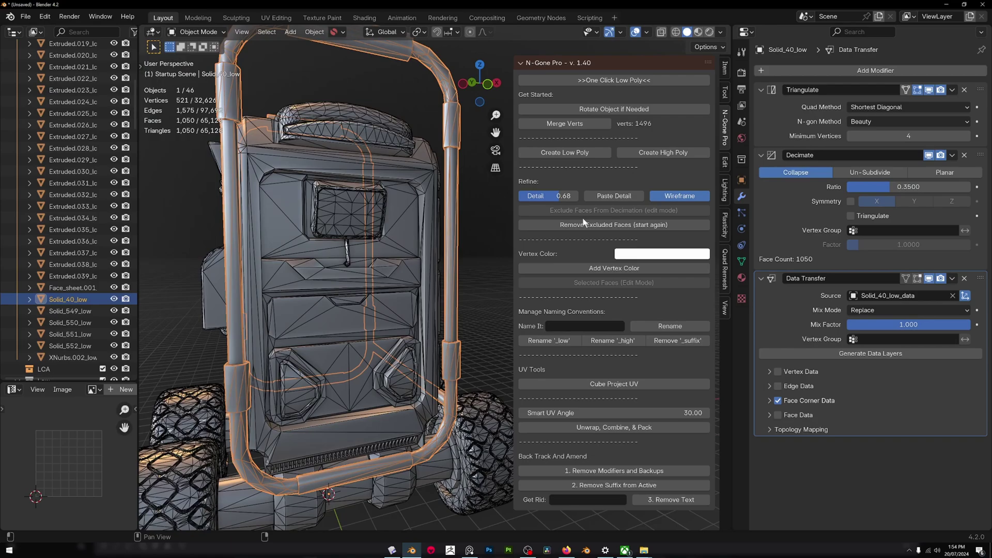
pyautogui.moveTo(558, 196); pyautogui.dragTo(574, 196)
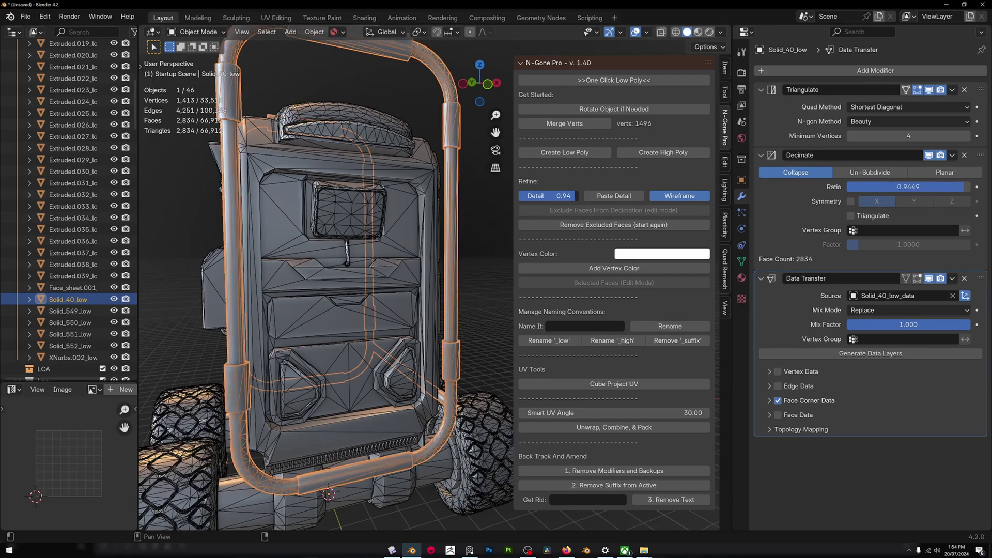
# - Lower the backpack body XNurbs.002_low's detail from 0.94 to 0.58 (3,870 faces)
pyautogui.click(386, 277)
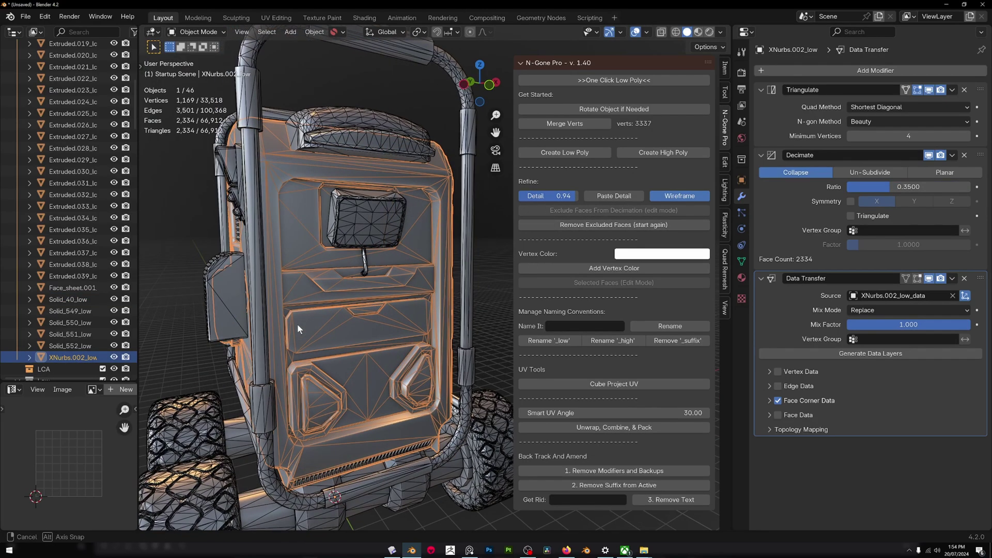
pyautogui.moveTo(297, 323); pyautogui.dragTo(494, 328, button='middle')
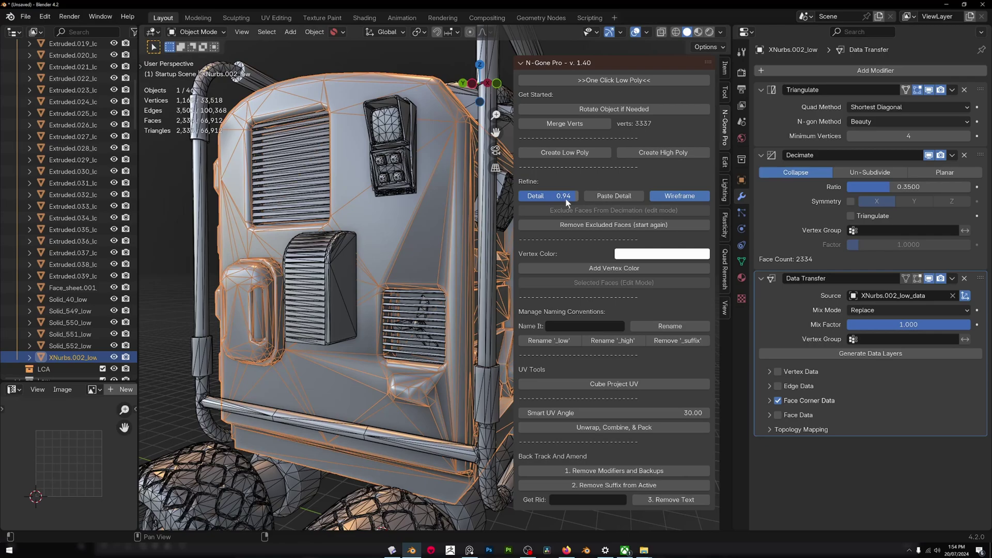
pyautogui.moveTo(565, 196)
pyautogui.mouseDown()
pyautogui.moveTo(530, 196)
pyautogui.moveTo(546, 196)
pyautogui.mouseUp()
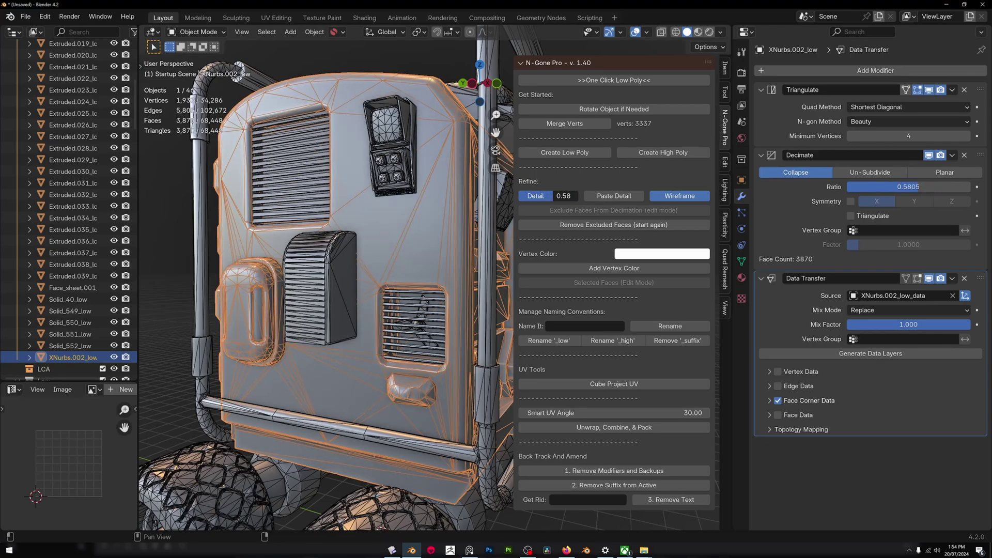
pyautogui.moveTo(383, 301); pyautogui.dragTo(353, 421, button='middle')
pyautogui.click(318, 402)
# - Set the three wheel copies to 0.32 detail (12,080 faces) and turn off wireframe
pyautogui.click(374, 405)
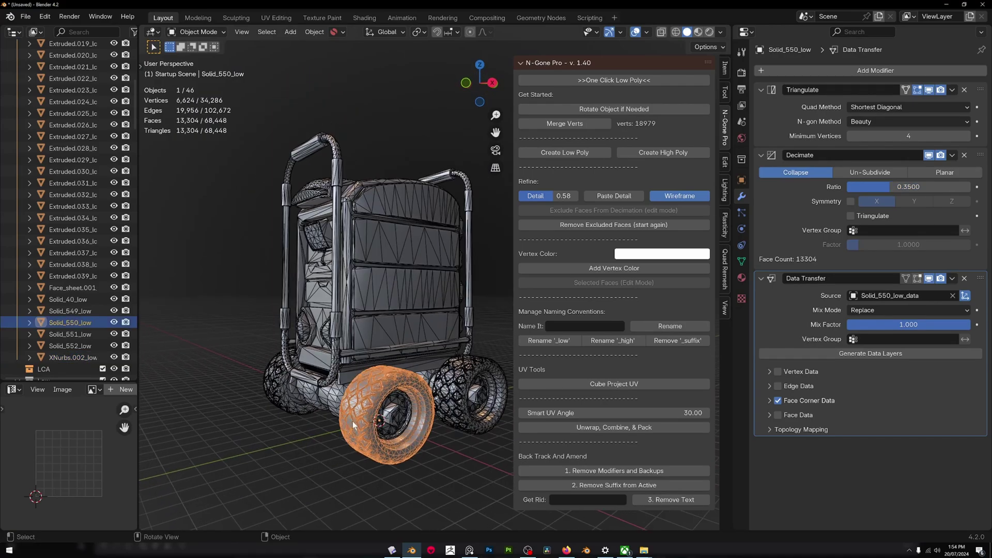
pyautogui.keyDown('shift'); pyautogui.click(449, 398); pyautogui.keyUp('shift')
pyautogui.moveTo(449, 398); pyautogui.dragTo(359, 405, button='middle')
pyautogui.keyDown('shift'); pyautogui.click(359, 404); pyautogui.keyUp('shift')
pyautogui.moveTo(563, 196)
pyautogui.mouseDown()
pyautogui.moveTo(539, 196)
pyautogui.moveTo(548, 196)
pyautogui.mouseUp()
pyautogui.moveTo(362, 290); pyautogui.dragTo(273, 376, button='middle')
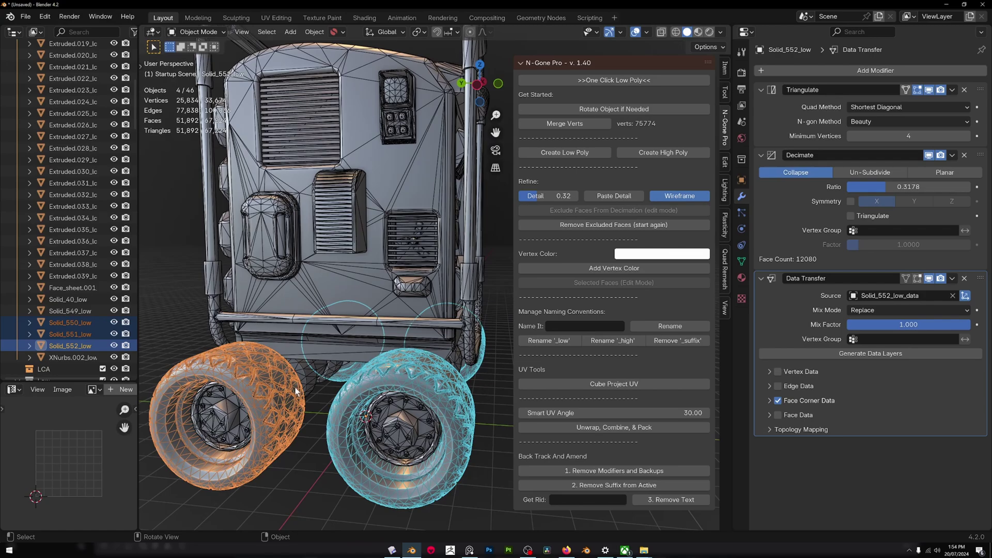
pyautogui.click(614, 196)
pyautogui.click(675, 198)
pyautogui.moveTo(357, 310); pyautogui.dragTo(383, 325, button='middle')
pyautogui.press('a')
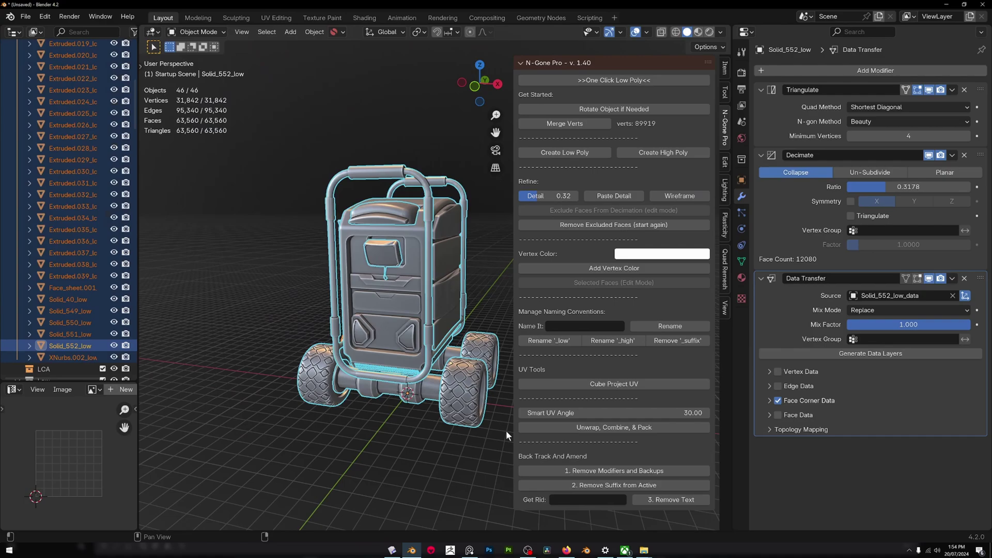
pyautogui.press('z')
pyautogui.click(258, 335)
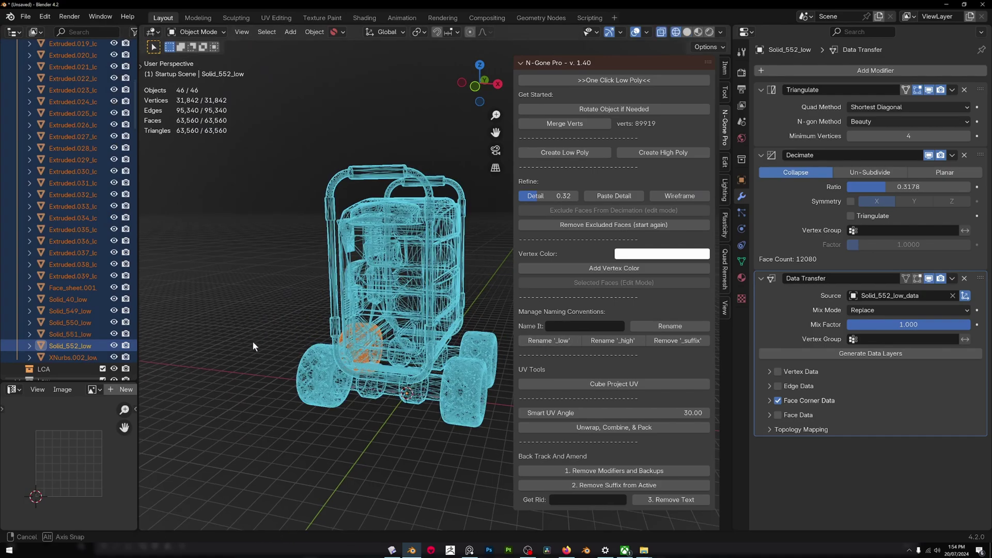
pyautogui.moveTo(252, 340)
pyautogui.mouseDown(button='middle')
pyautogui.moveTo(362, 330)
pyautogui.moveTo(479, 339)
pyautogui.moveTo(309, 332)
pyautogui.moveTo(342, 341)
pyautogui.mouseUp(button='middle')
pyautogui.hotkey('shift', 'z')
pyautogui.scroll(6, 345, 339)
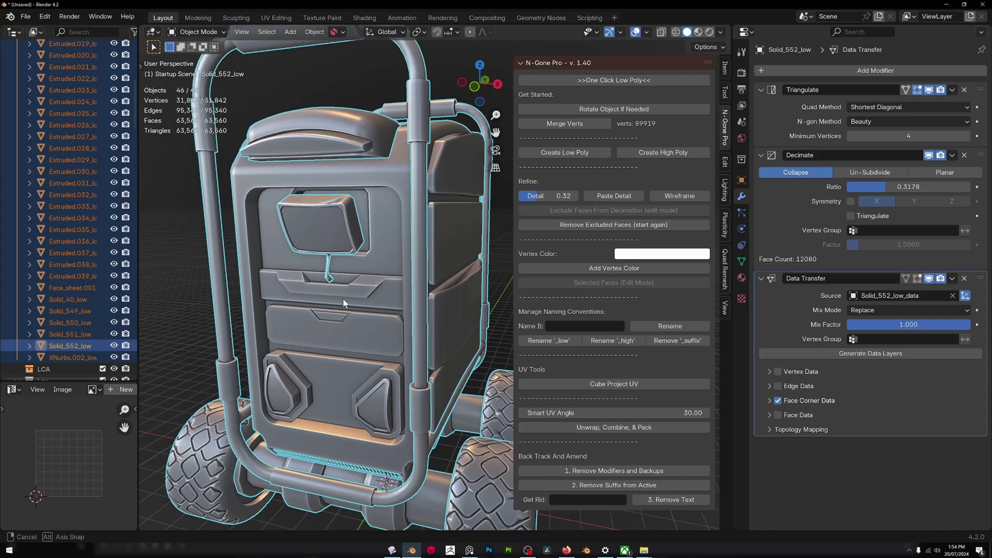
pyautogui.click(341, 217)
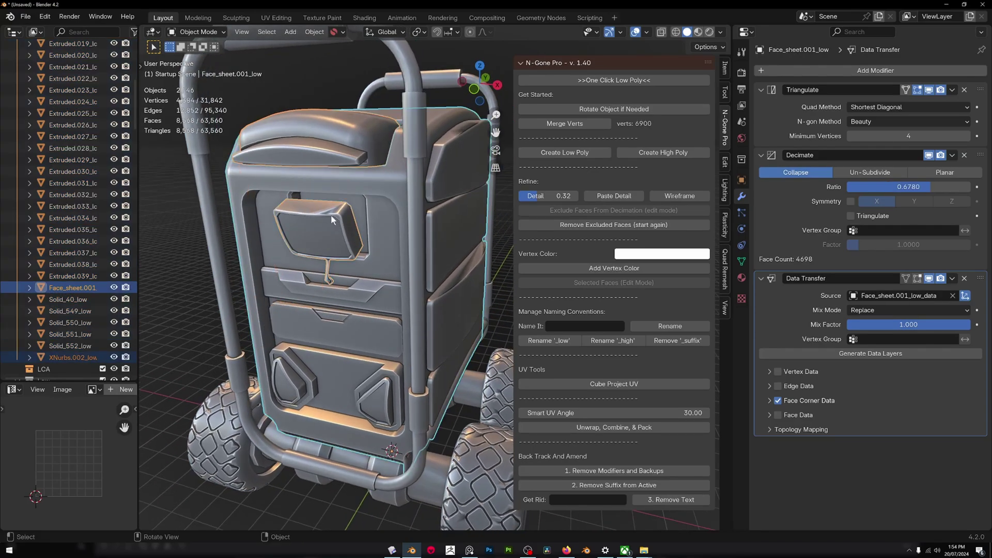
pyautogui.scroll(4, 320, 214)
pyautogui.moveTo(277, 188); pyautogui.dragTo(304, 170, button='middle')
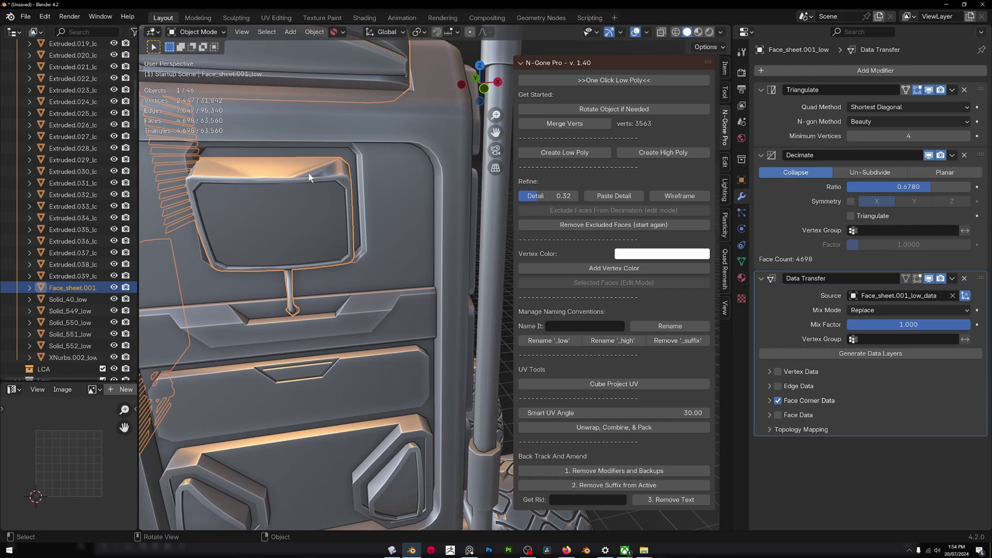
pyautogui.scroll(-8, 335, 172)
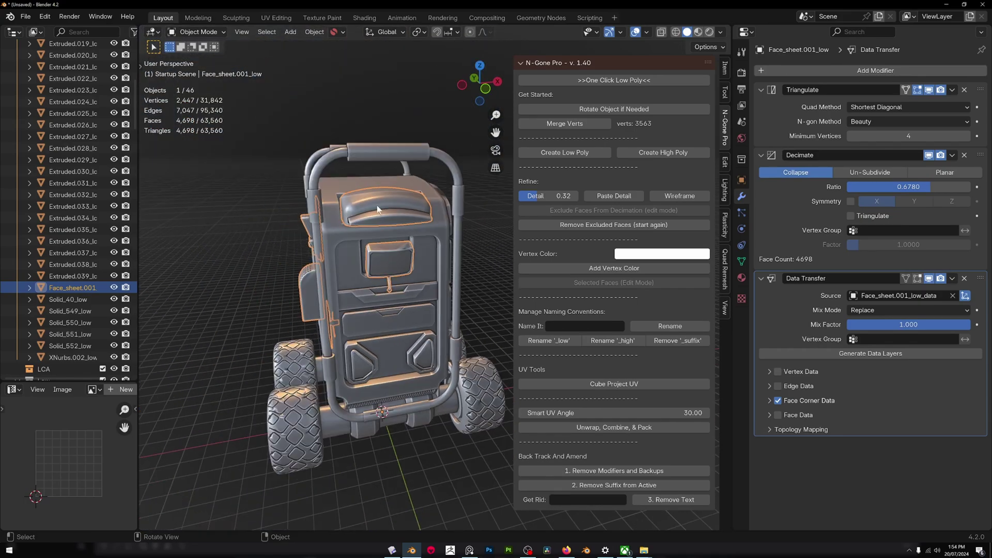
pyautogui.moveTo(376, 206); pyautogui.dragTo(360, 243, button='middle')
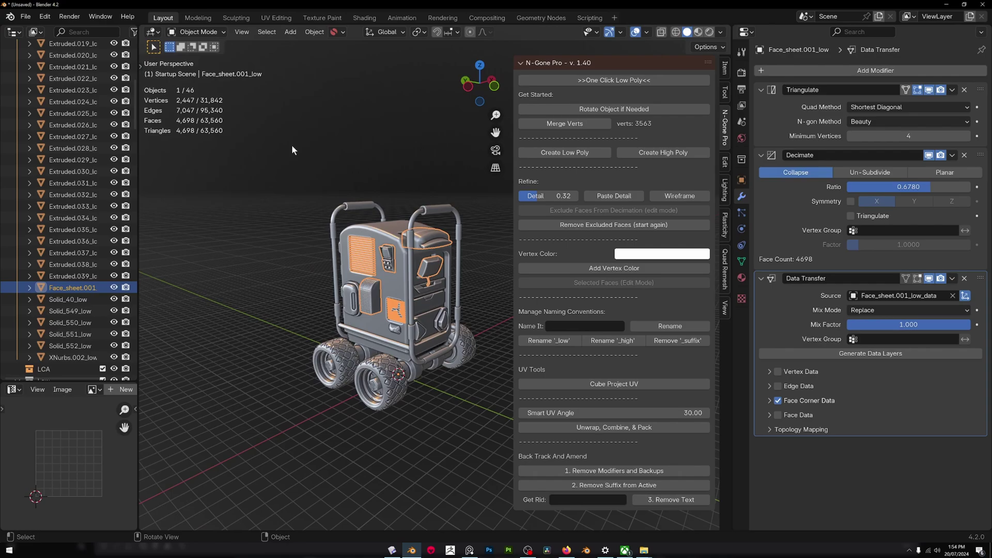
pyautogui.moveTo(291, 145); pyautogui.dragTo(478, 442)
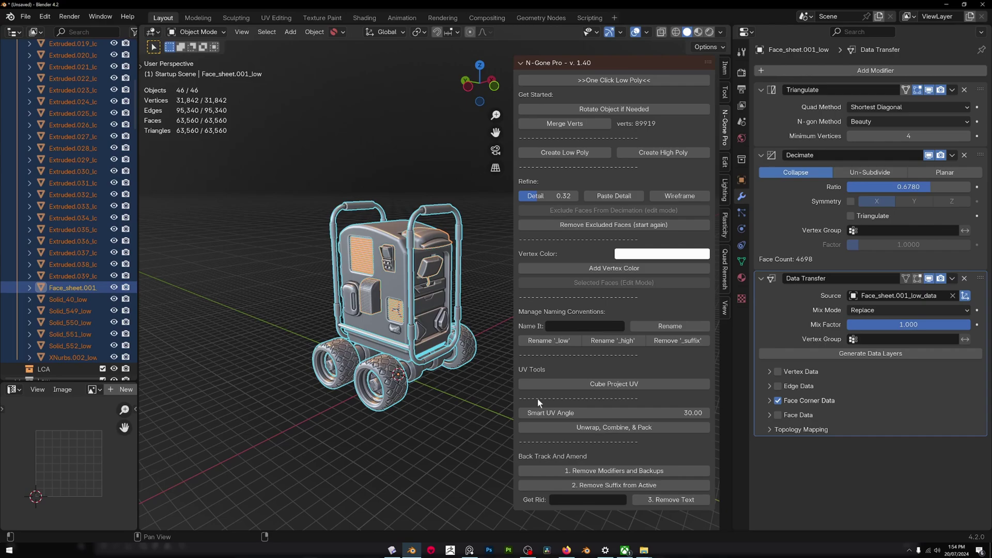
# - Pack all of XNurbs.002_low's UV islands with Quick Favorites Pack, then return to Object Mode
pyautogui.click(388, 239)
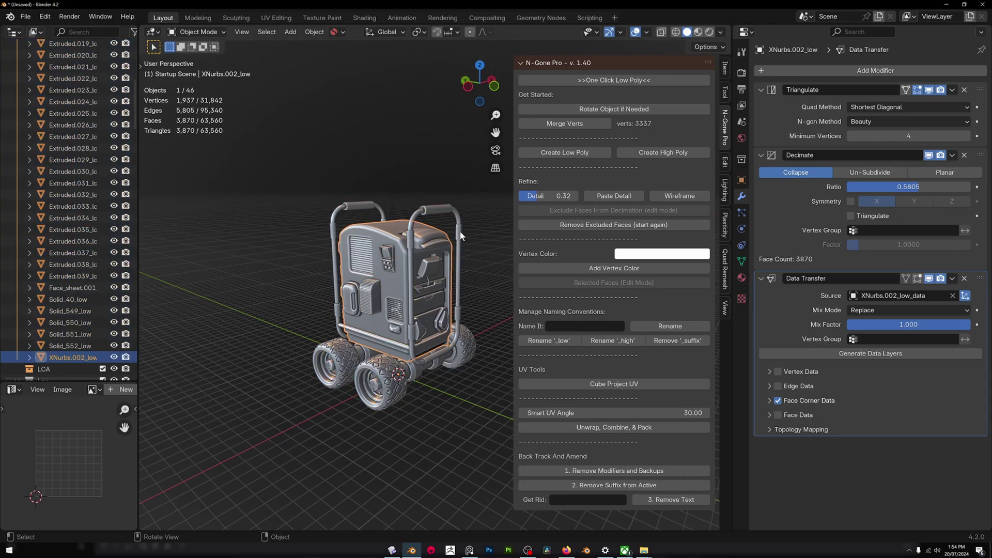
pyautogui.moveTo(462, 317); pyautogui.dragTo(509, 351, button='middle')
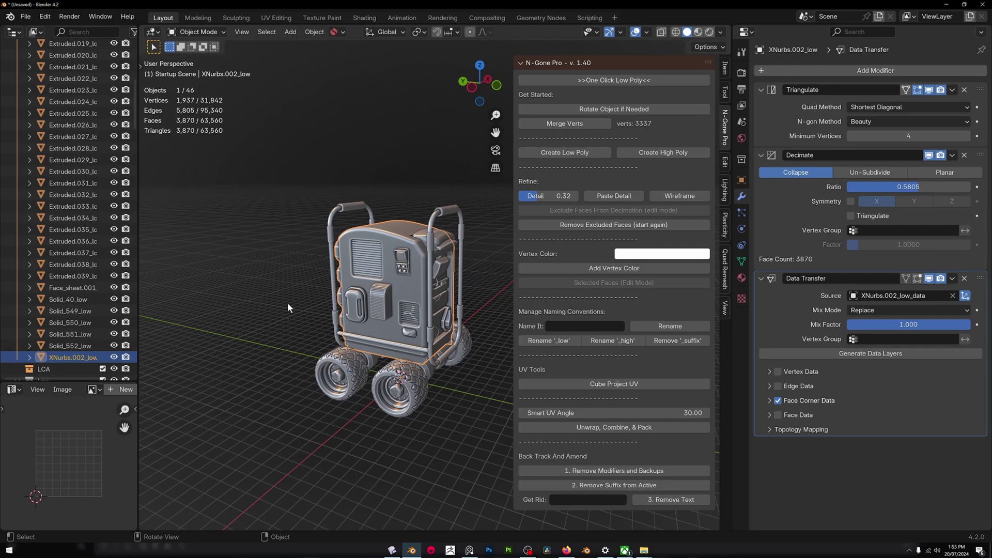
pyautogui.press('Tab')
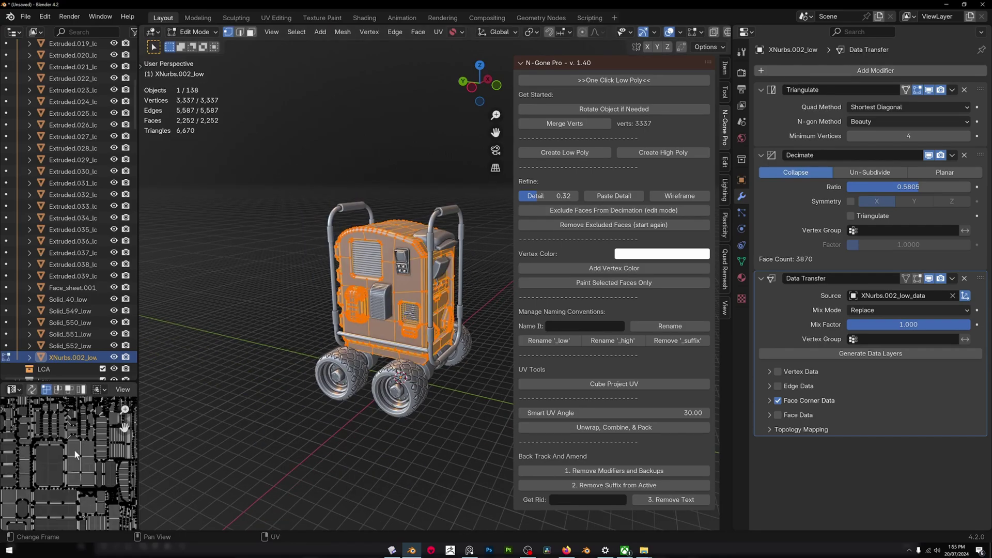
pyautogui.press('a')
pyautogui.press('q')
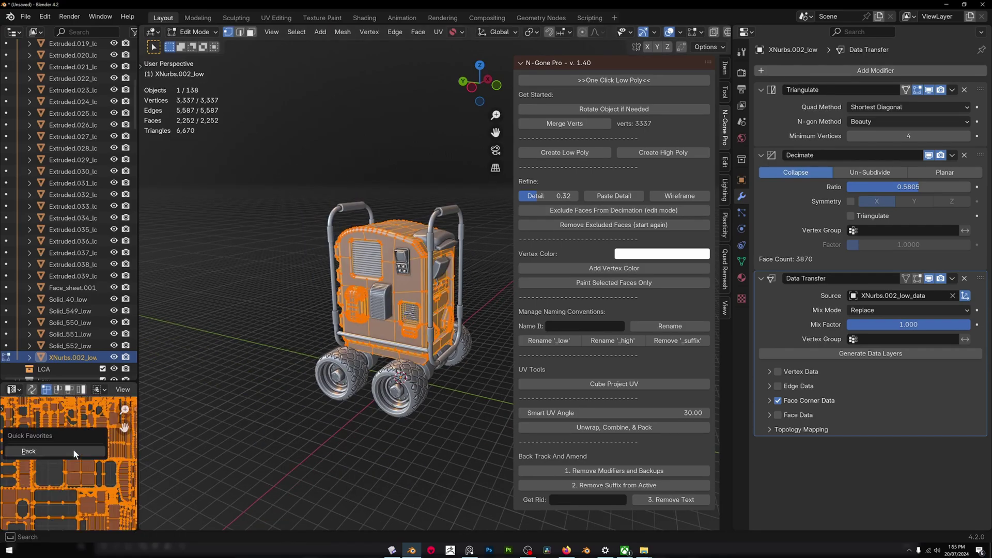
pyautogui.click(73, 449)
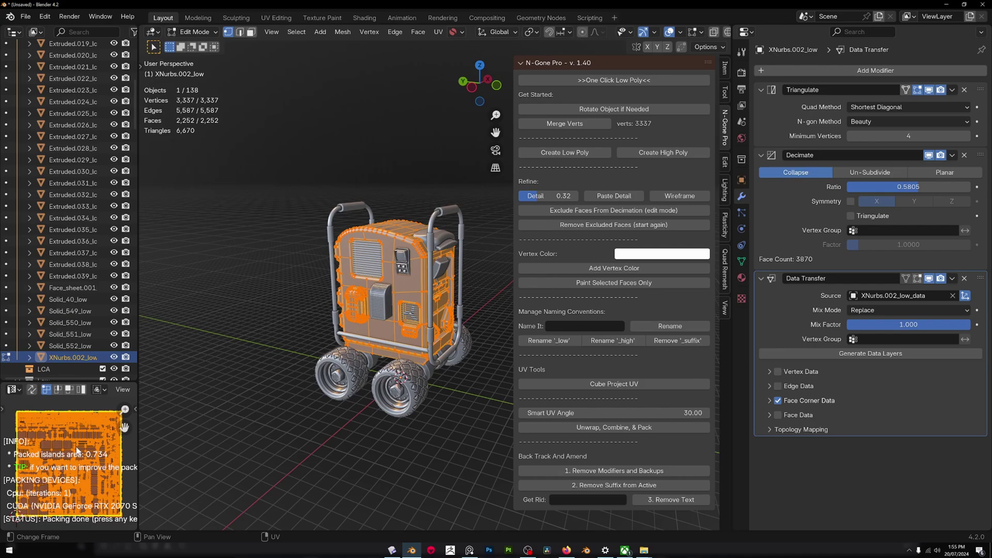
pyautogui.scroll(-3, 46, 420)
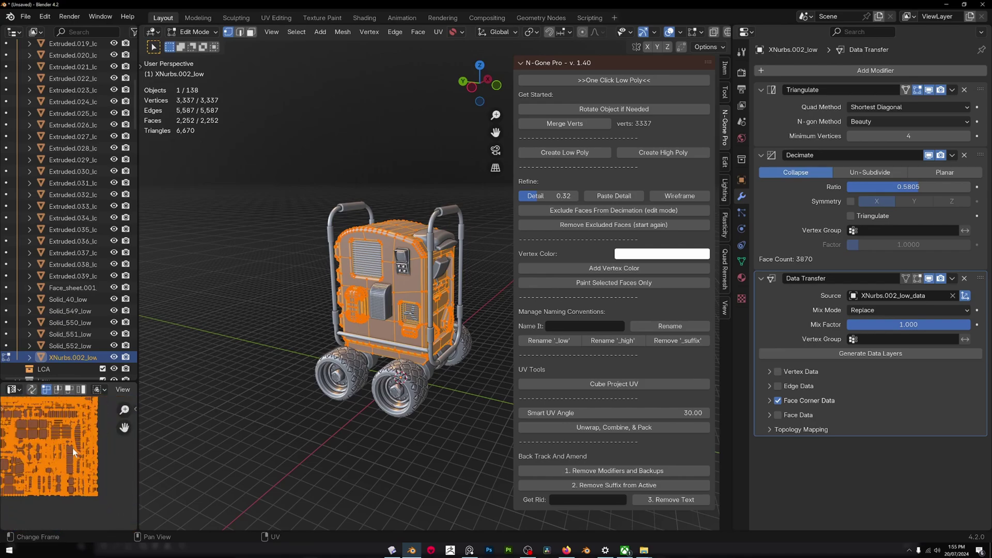
pyautogui.hotkey('alt', 'a')
pyautogui.moveTo(232, 443); pyautogui.dragTo(214, 442, button='middle')
pyautogui.press('Tab')
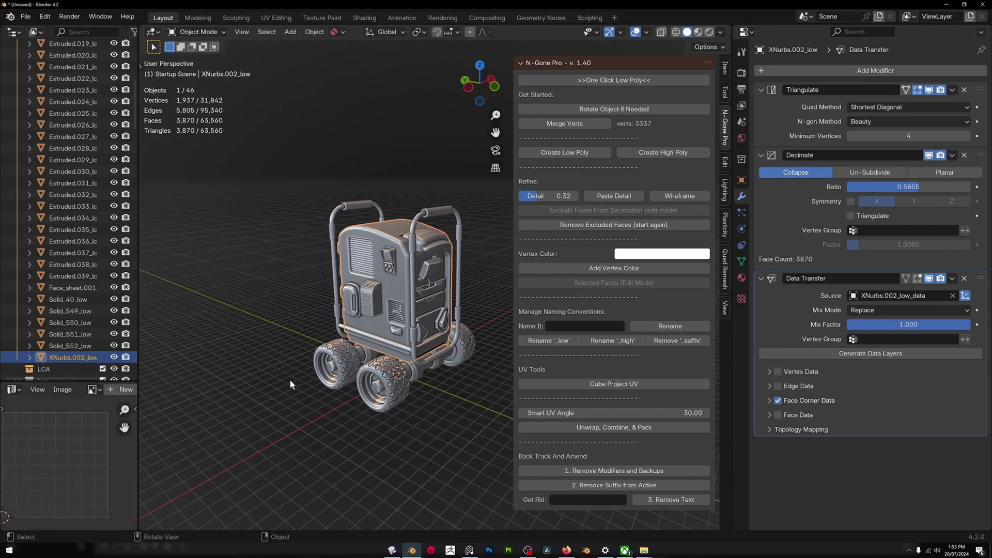
# - Invert the selection, pack the other parts' UVs together (0.392 area), then box-select all 46 objects
pyautogui.hotkey('ctrl', 'i')
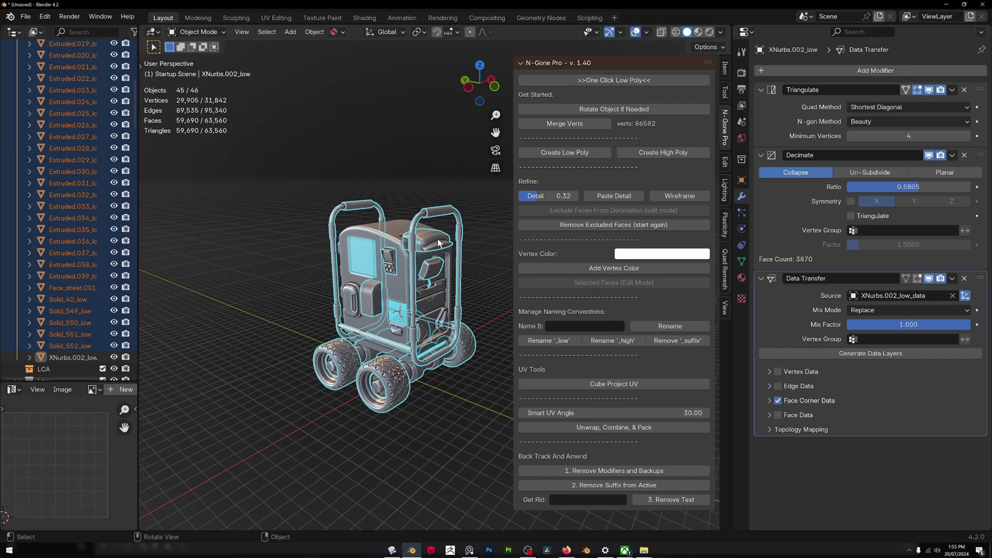
pyautogui.press('Tab')
pyautogui.press('Tab')
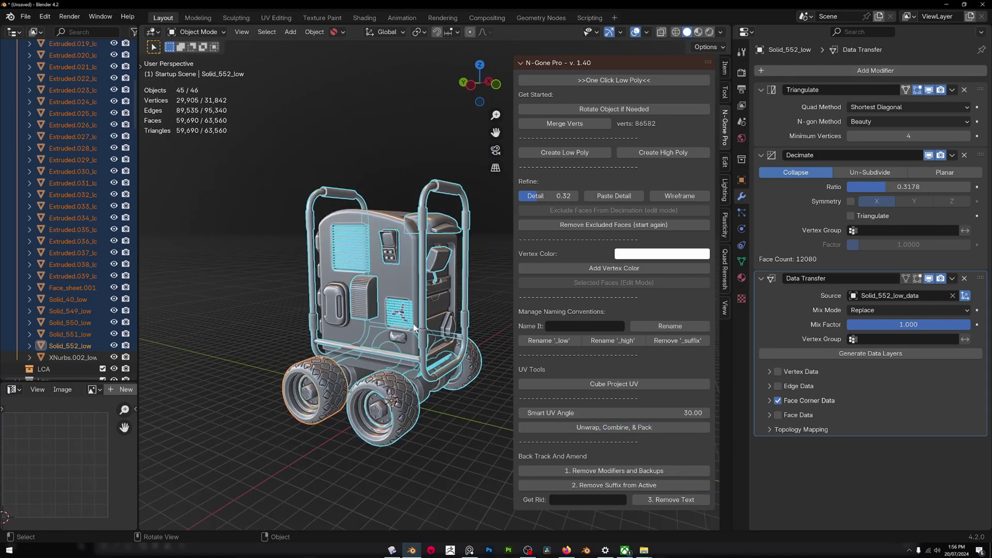
pyautogui.press('q')
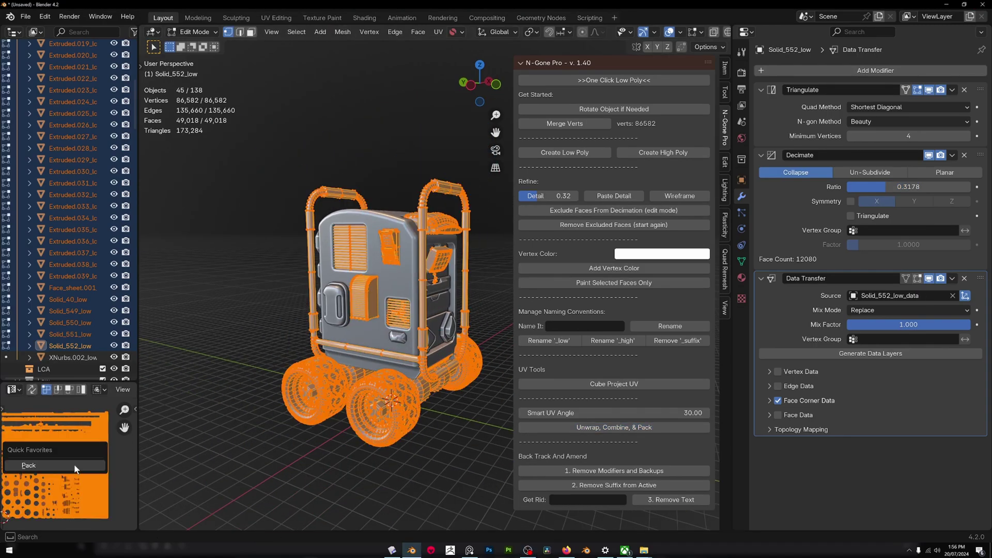
pyautogui.click(28, 465)
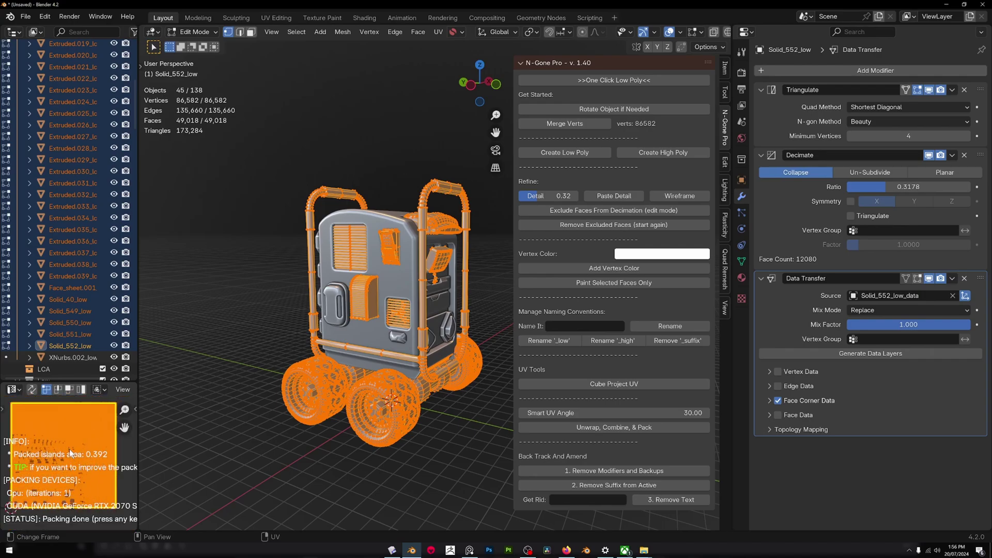
pyautogui.moveTo(356, 269); pyautogui.dragTo(357, 297, button='middle')
pyautogui.press('Tab')
pyautogui.press('b')
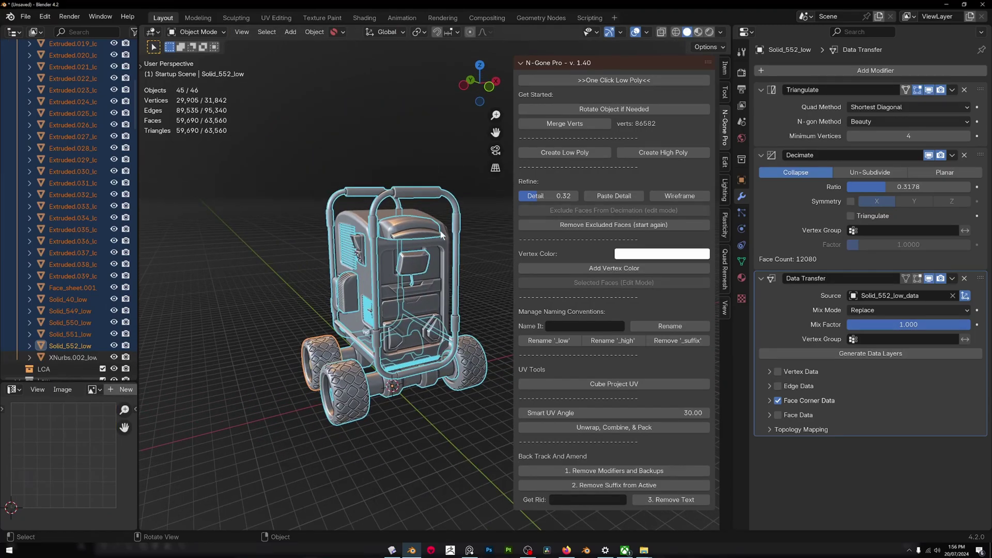
pyautogui.moveTo(356, 297); pyautogui.dragTo(455, 433)
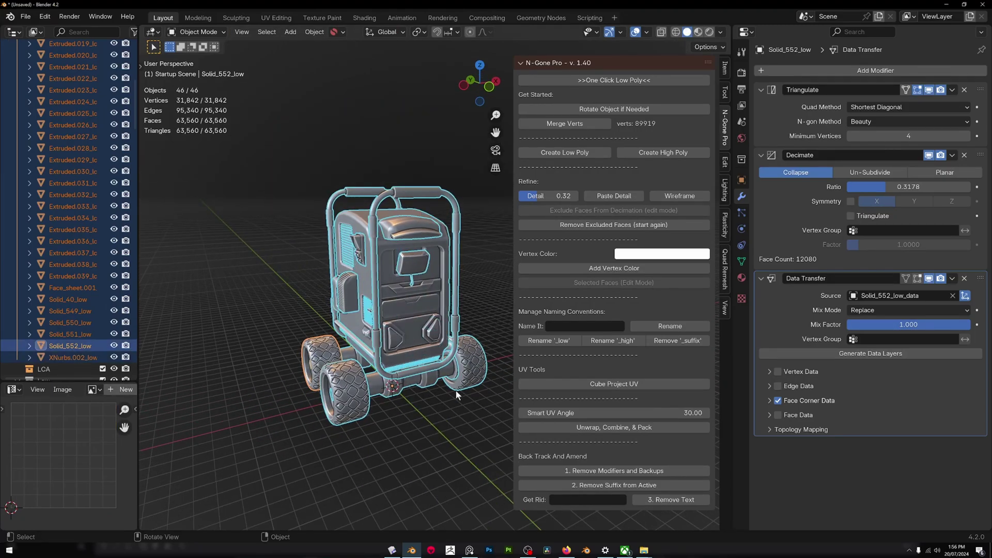
# - Delete the low-poly cart and import Final Rover_High.obj as a Wavefront OBJ
pyautogui.press('Delete')
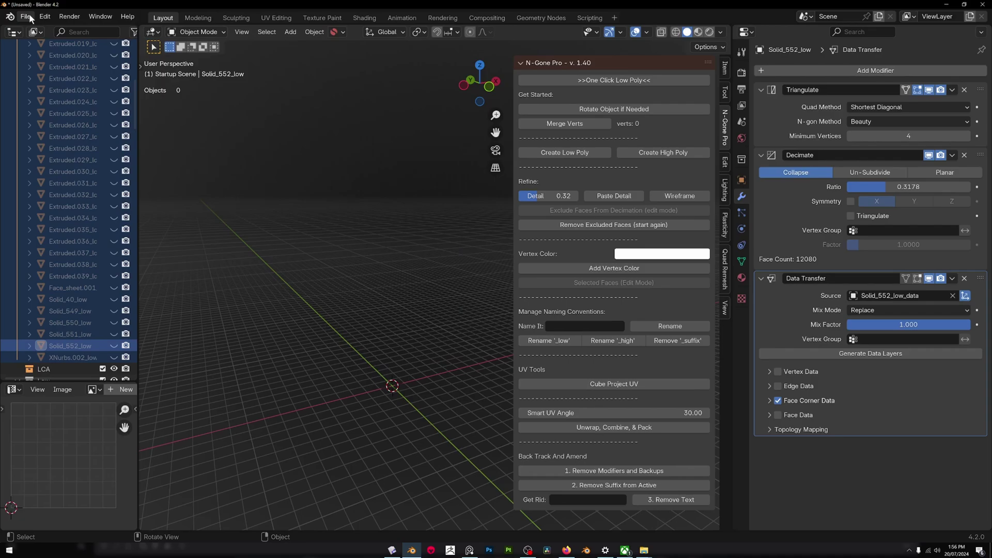
pyautogui.click(24, 16)
pyautogui.moveTo(113, 181)
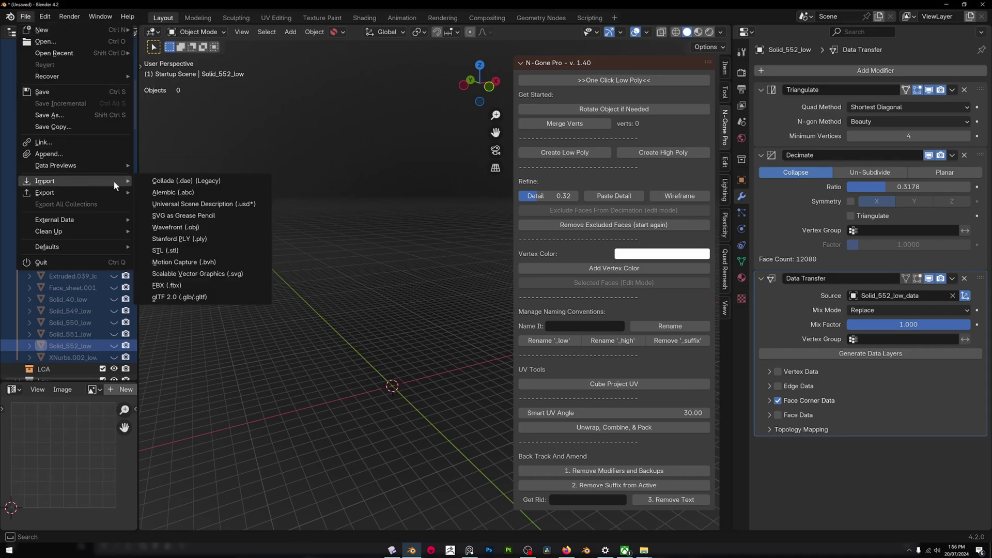
pyautogui.click(206, 228)
pyautogui.click(372, 165)
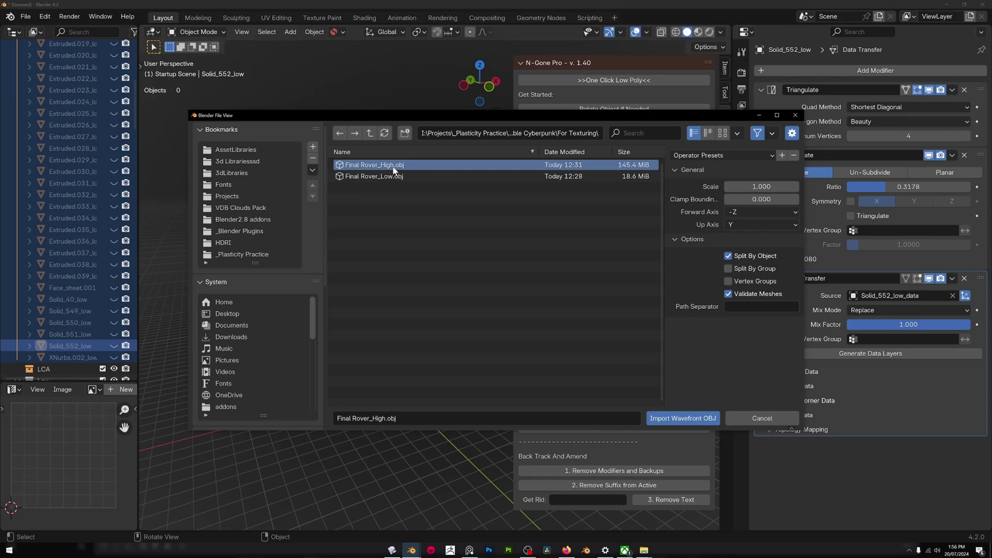
pyautogui.click(678, 417)
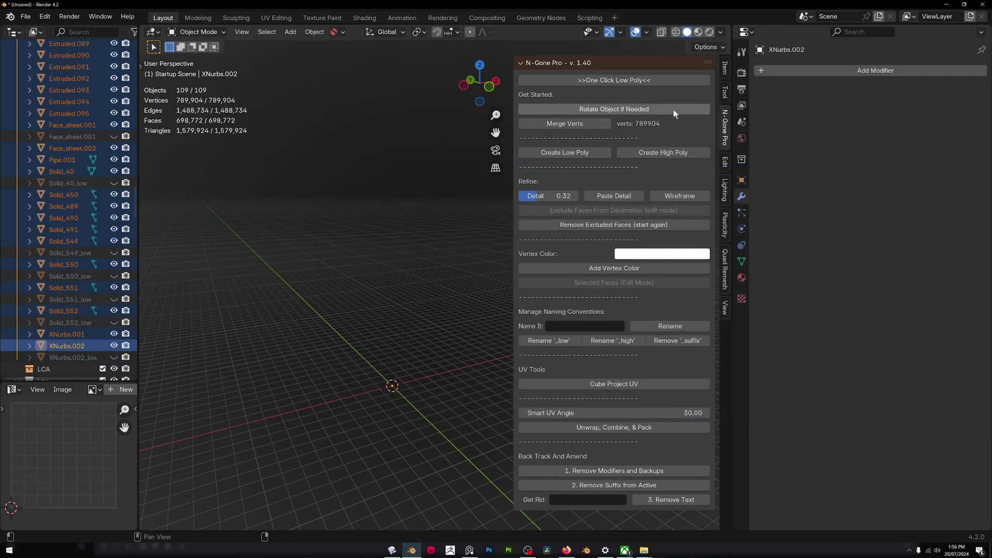
# - Rotate the imported rover upright and scale it to 0.1
pyautogui.click(649, 108)
pyautogui.scroll(-10, 457, 238)
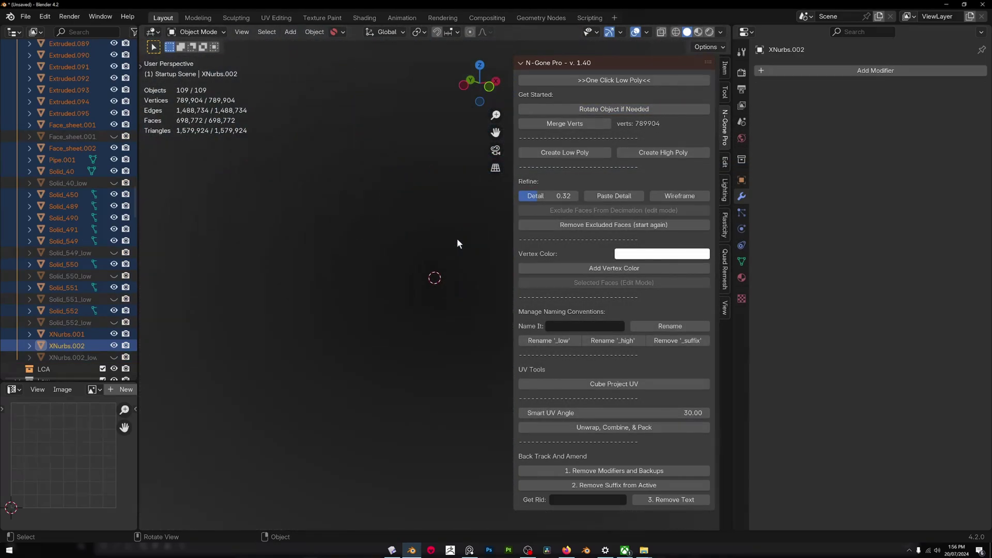
pyautogui.write('s0.1')
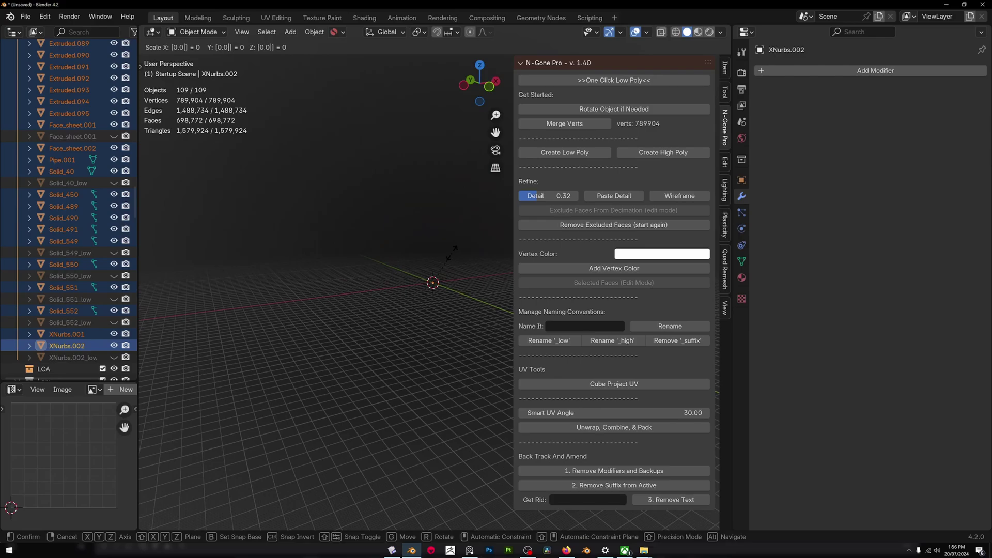
pyautogui.press('Return')
pyautogui.scroll(5, 455, 289)
pyautogui.scroll(10, 474, 343)
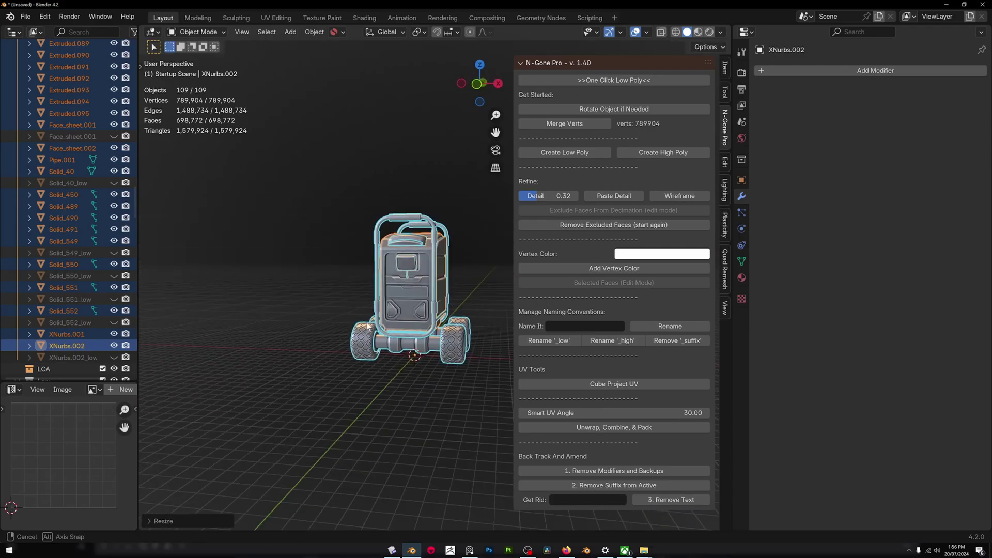
pyautogui.moveTo(362, 291); pyautogui.dragTo(384, 290, button='middle')
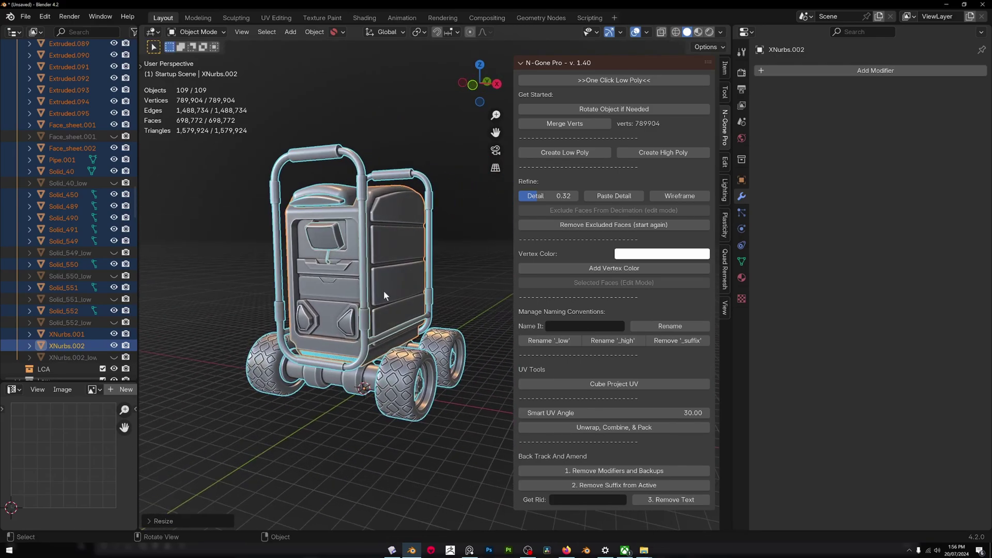
# - Create triangulated high-poly copies of all selected parts with N-Gone Pro
pyautogui.click(682, 155)
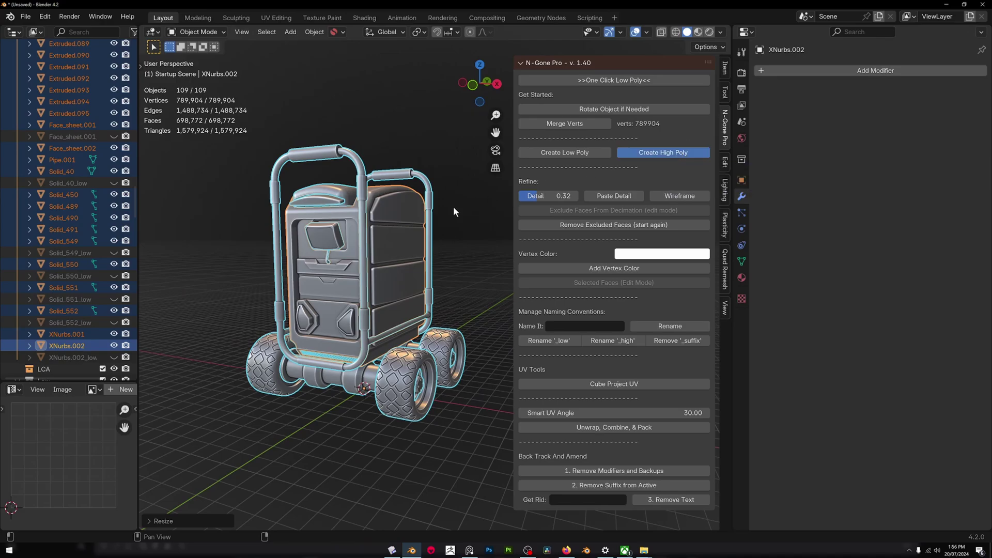
pyautogui.scroll(2, 396, 245)
pyautogui.moveTo(368, 250); pyautogui.dragTo(388, 224, button='middle')
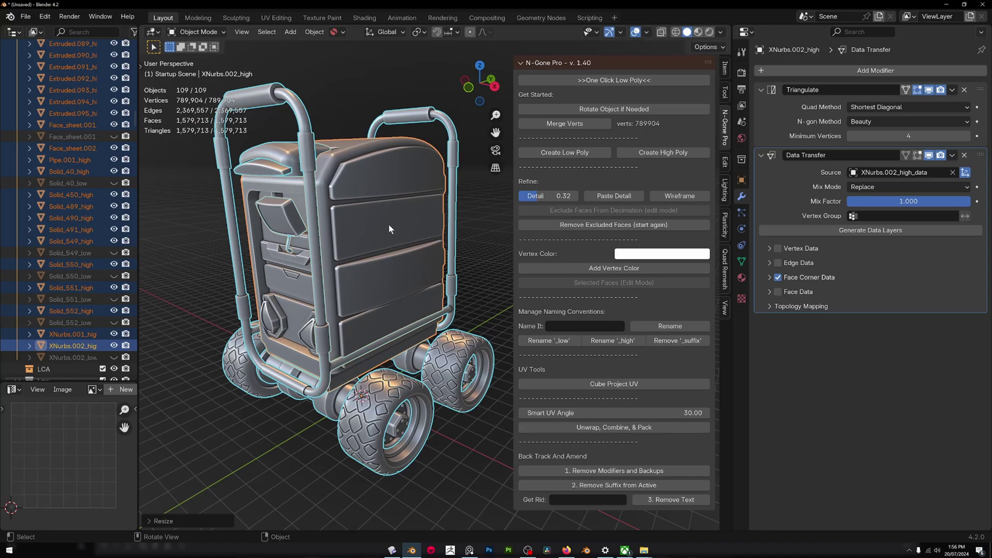
# - In the generator body's Edit Mode, select a small patch of front-panel faces
pyautogui.click(365, 236)
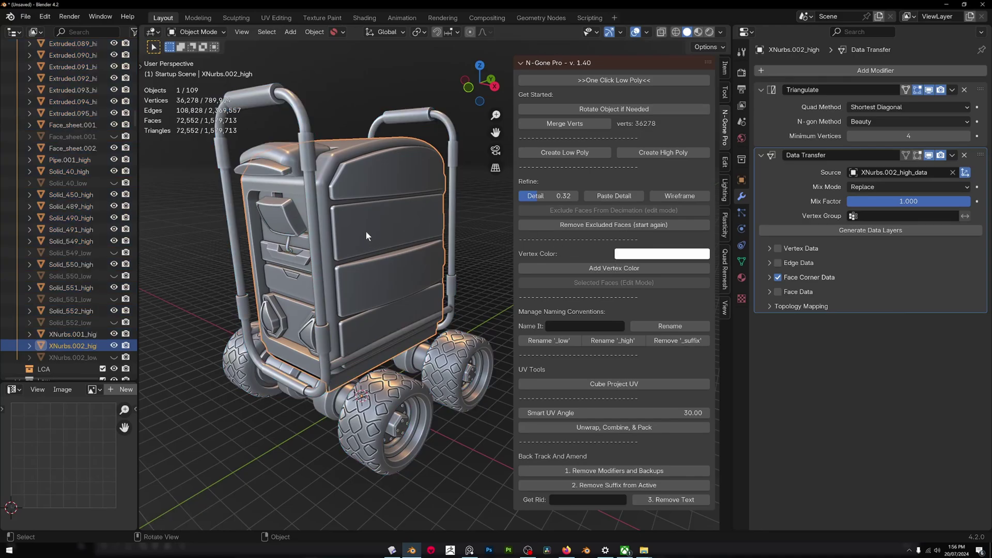
pyautogui.press('Tab')
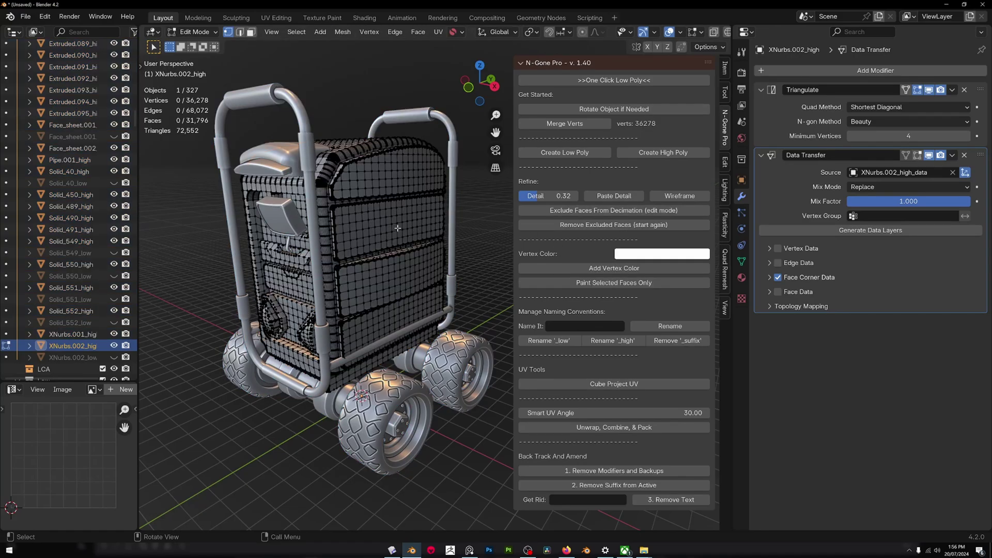
pyautogui.moveTo(361, 202); pyautogui.dragTo(386, 237)
pyautogui.hotkey('ctrl', 'z')
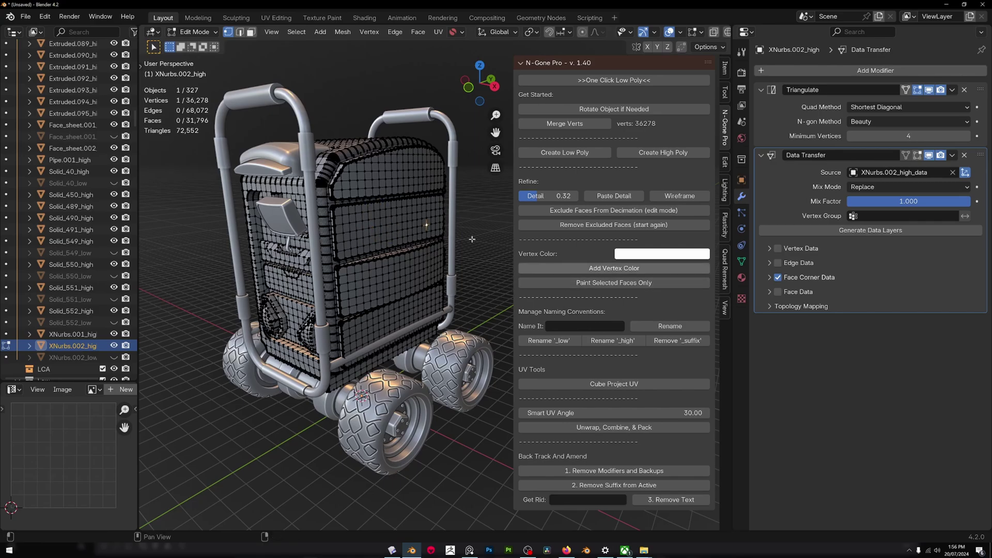
# - Paint only the selected faces with a red vertex colour
pyautogui.click(606, 284)
pyautogui.click(652, 254)
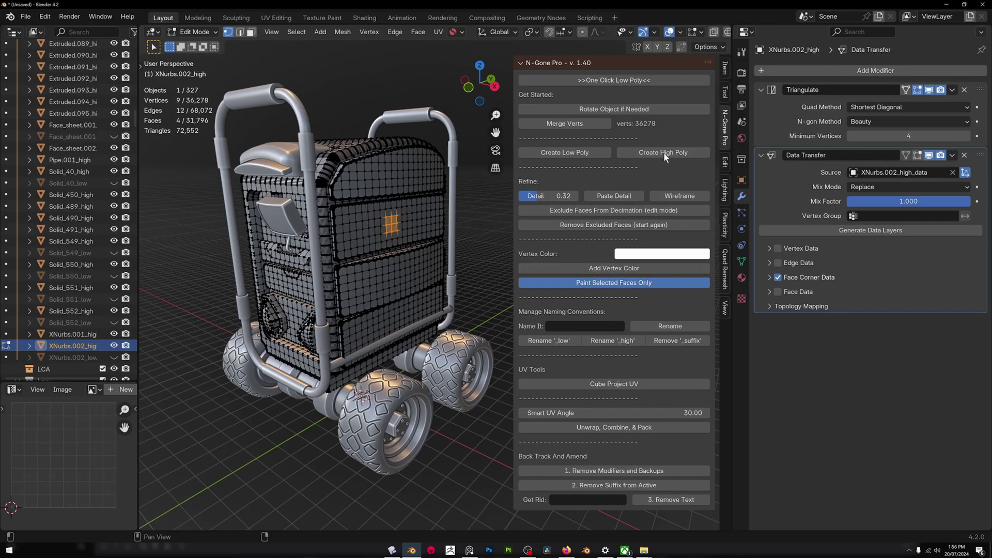
pyautogui.click(667, 253)
pyautogui.click(739, 139)
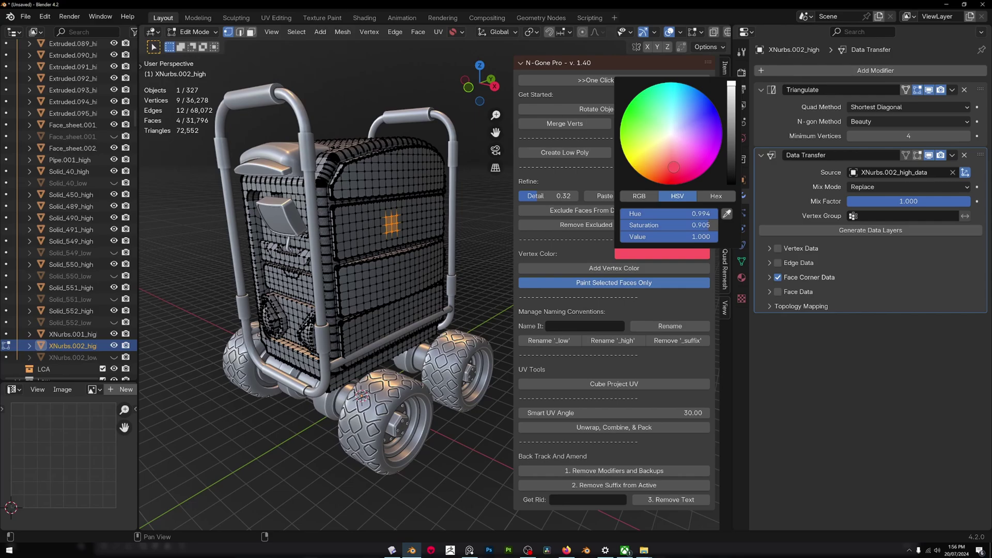
pyautogui.click(614, 268)
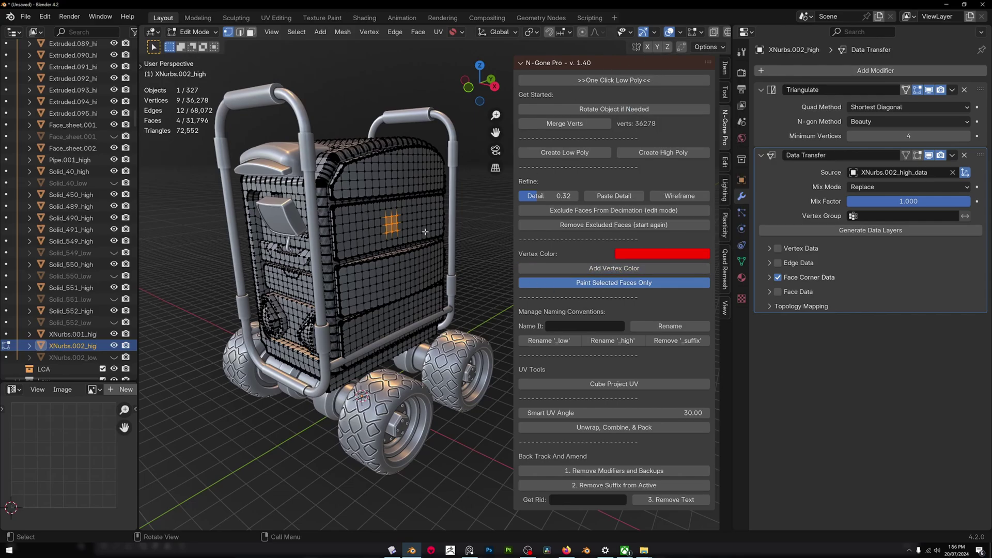
# - Set viewport shading Color to Attribute and paint the whole generator body red
pyautogui.click(722, 32)
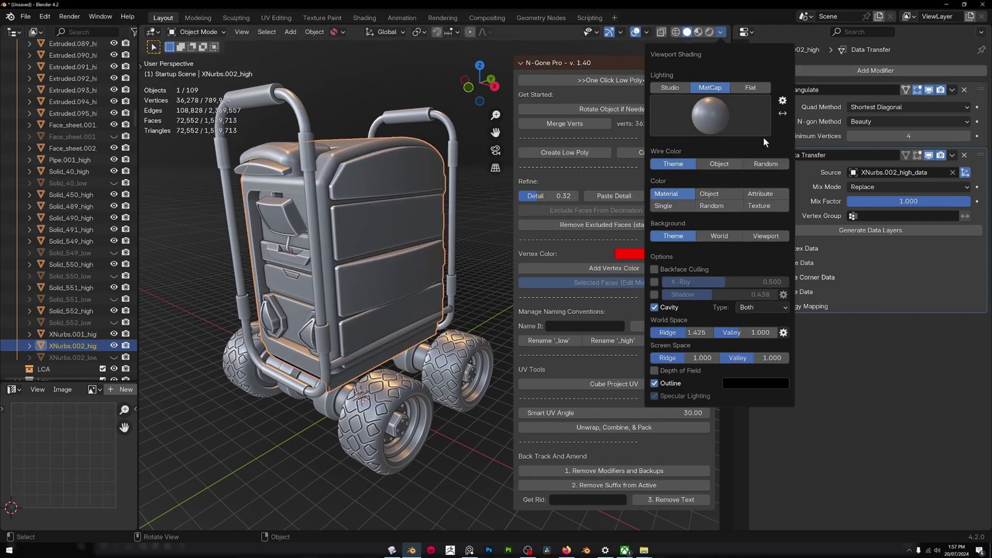
pyautogui.click(761, 194)
pyautogui.moveTo(403, 222)
pyautogui.mouseDown(button='middle')
pyautogui.moveTo(343, 225)
pyautogui.moveTo(409, 221)
pyautogui.moveTo(387, 234)
pyautogui.mouseUp(button='middle')
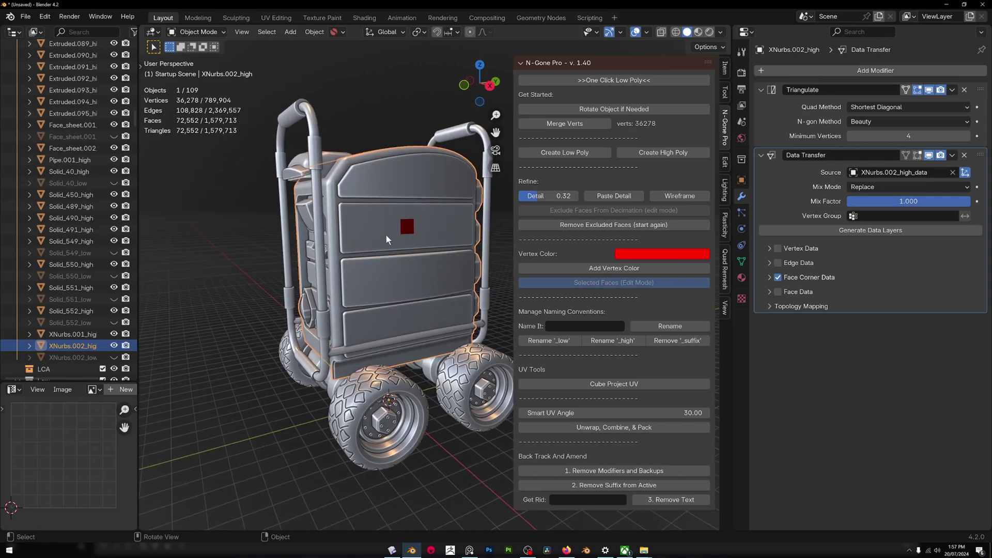
pyautogui.click(602, 268)
# - Paint the trolley frame Solid_40_high with a green vertex colour
pyautogui.click(482, 230)
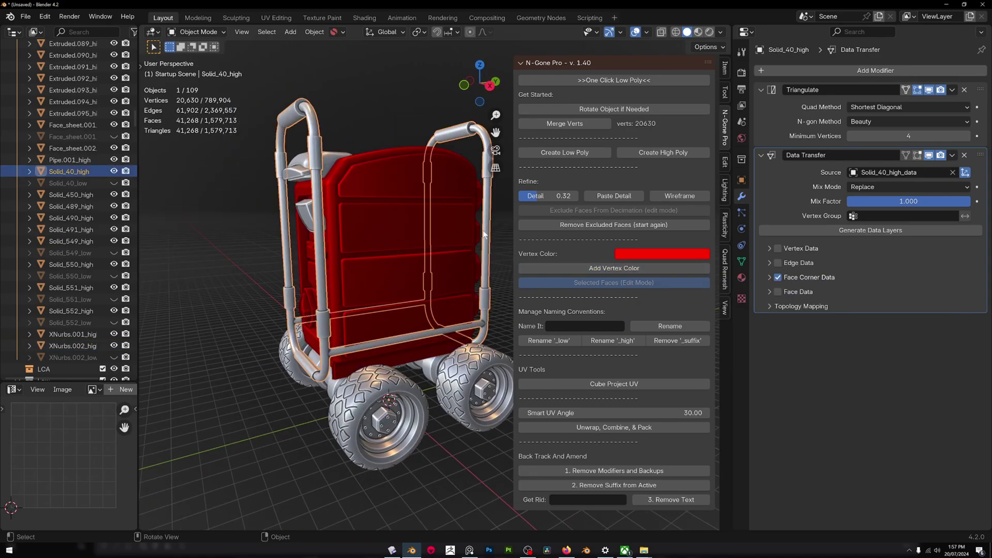
pyautogui.click(690, 255)
pyautogui.click(641, 125)
pyautogui.click(642, 266)
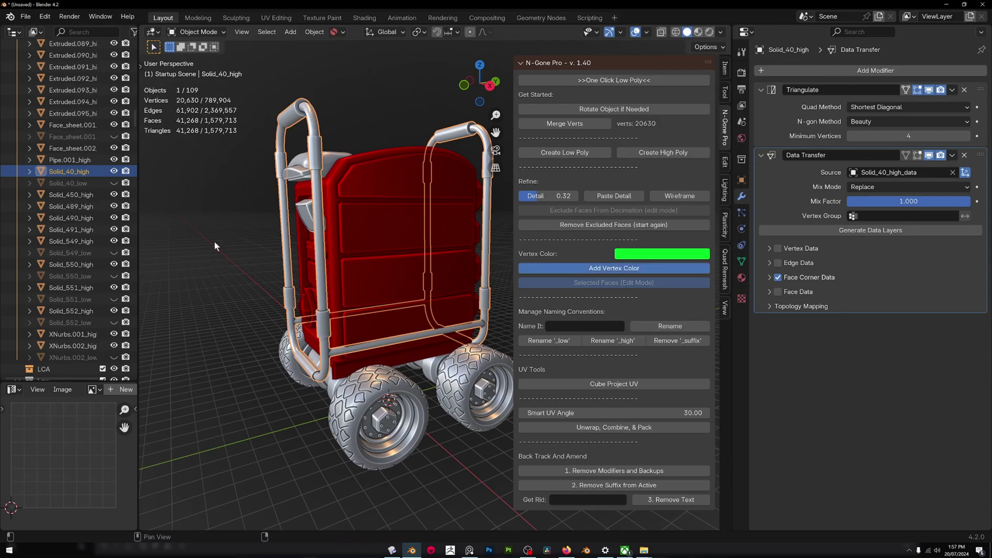
pyautogui.moveTo(215, 246); pyautogui.dragTo(400, 223, button='middle')
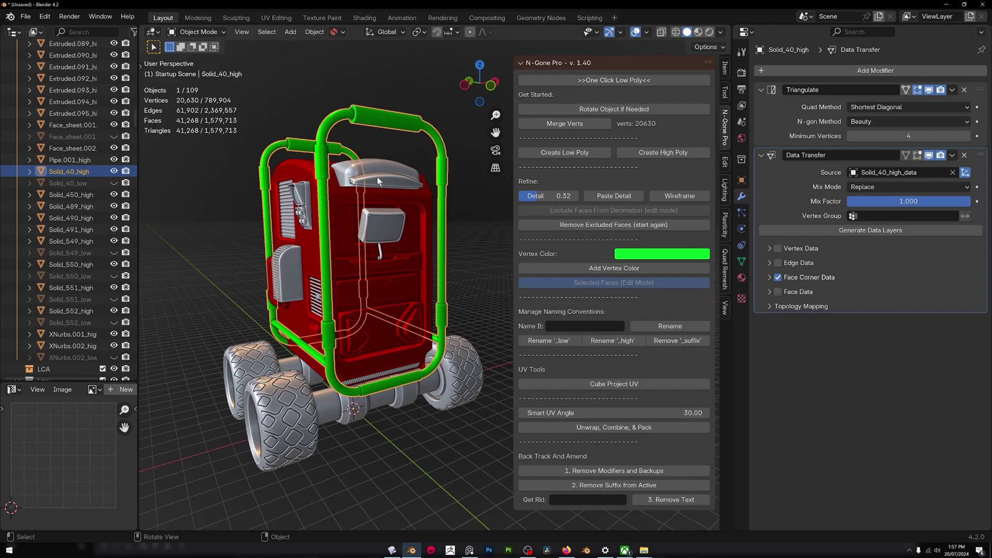
pyautogui.moveTo(377, 176); pyautogui.dragTo(414, 233, button='middle')
pyautogui.press('n')
pyautogui.scroll(3, 417, 231)
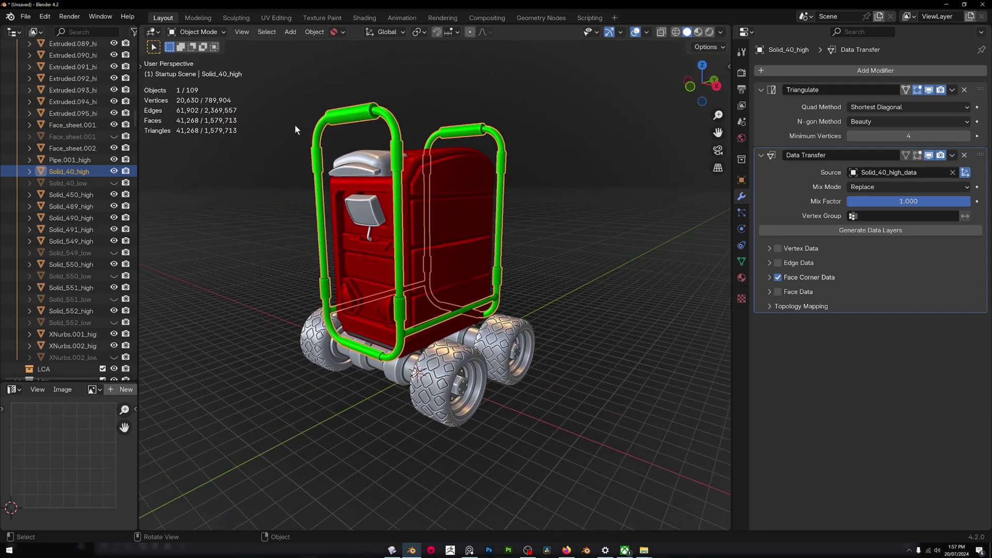
pyautogui.scroll(-2, 294, 124)
pyautogui.scroll(10, 98, 139)
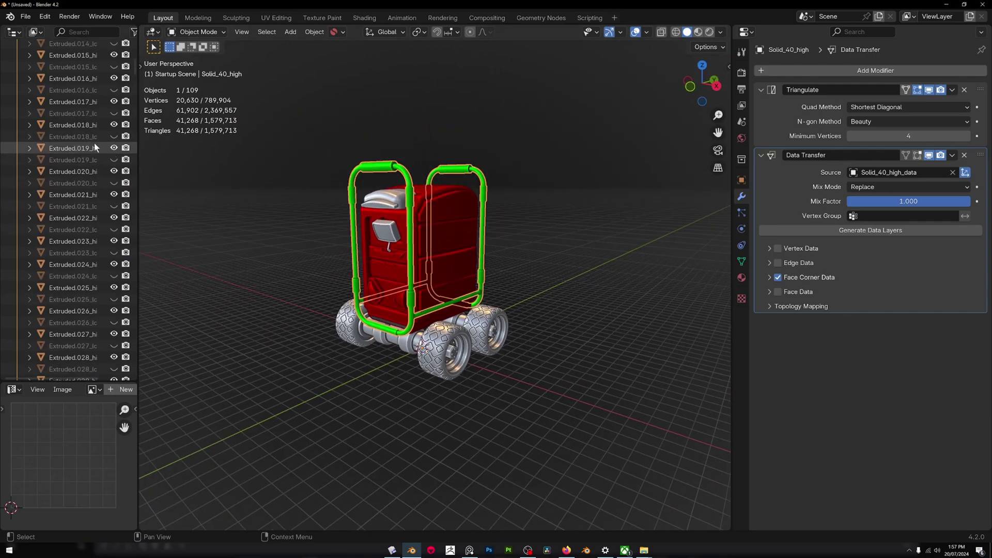
pyautogui.scroll(2, 94, 148)
pyautogui.scroll(2, 300, 101)
pyautogui.scroll(-2, 303, 96)
pyautogui.press('a')
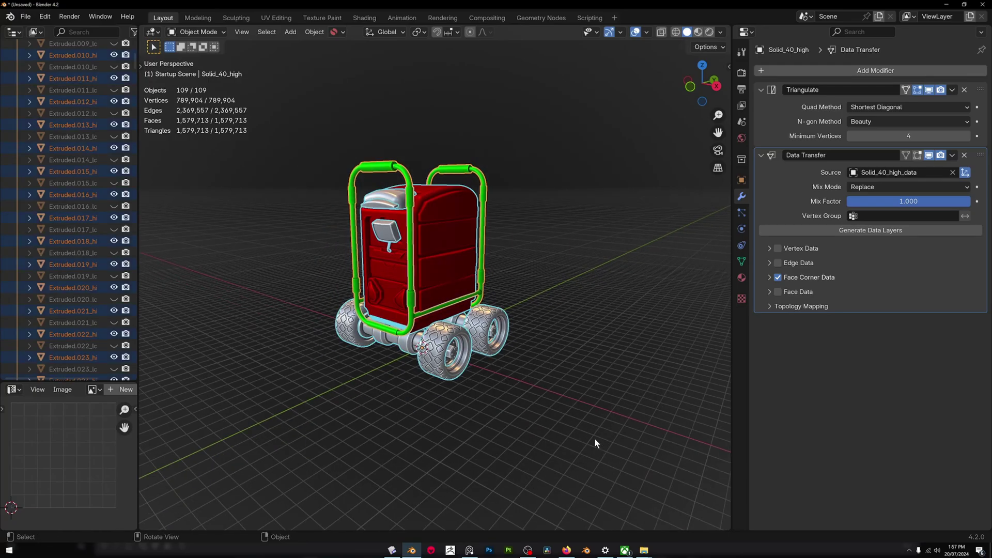
pyautogui.hotkey('alt', 'h')
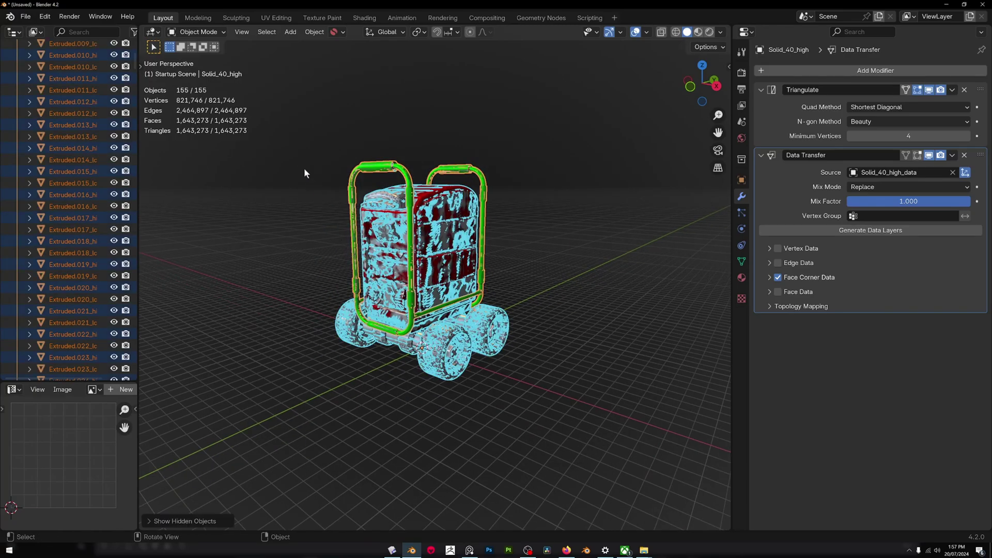
pyautogui.press('q')
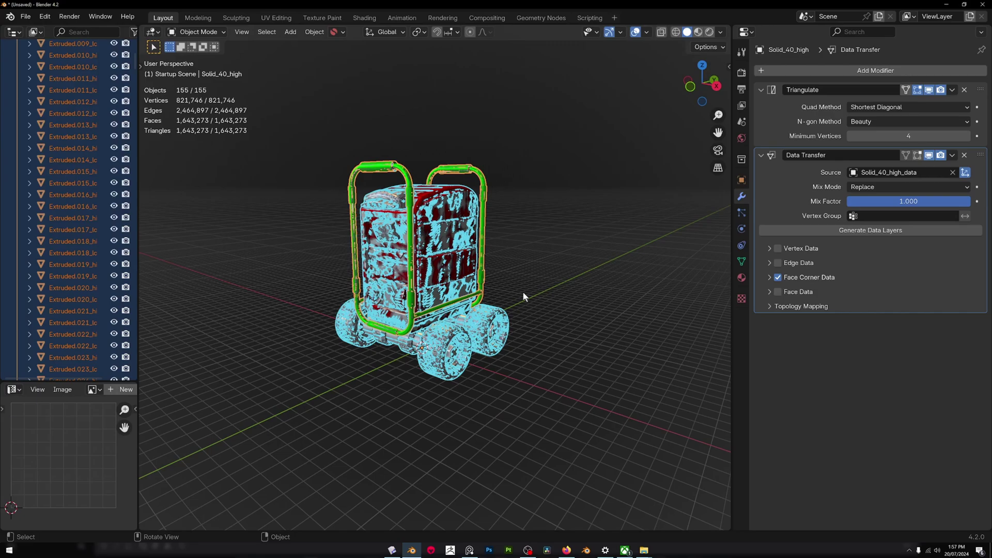
pyautogui.moveTo(504, 295); pyautogui.dragTo(517, 255, button='middle')
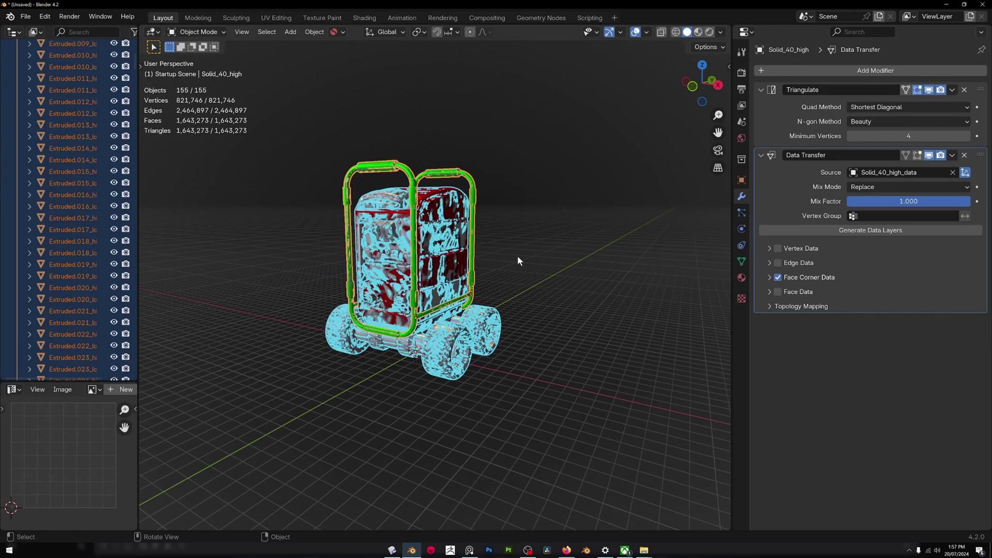
pyautogui.press('Tab')
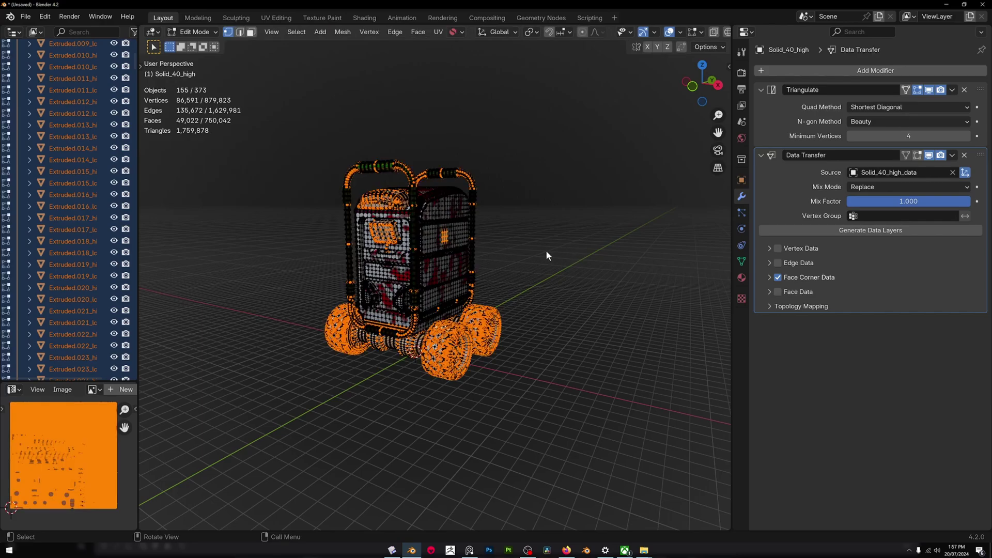
pyautogui.press('Tab')
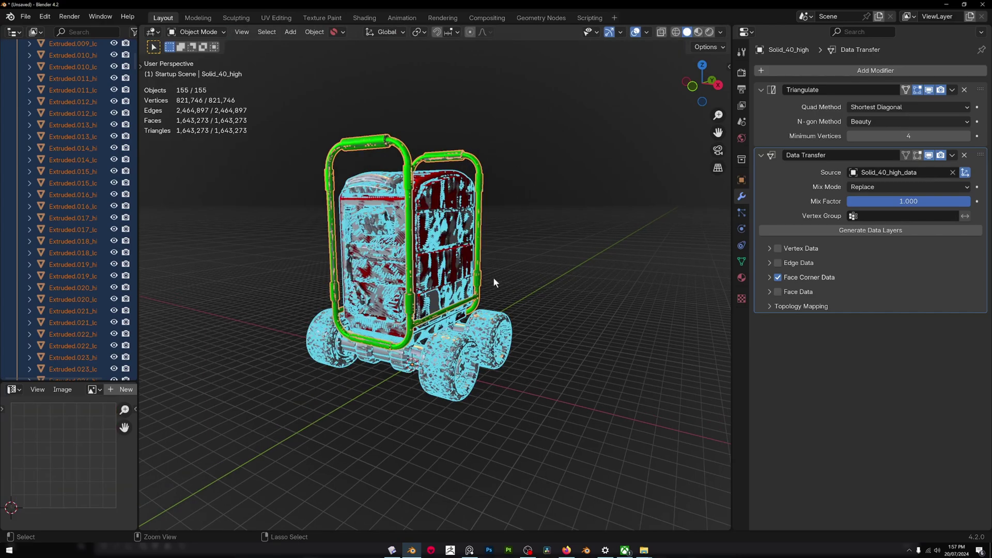
pyautogui.press('Tab')
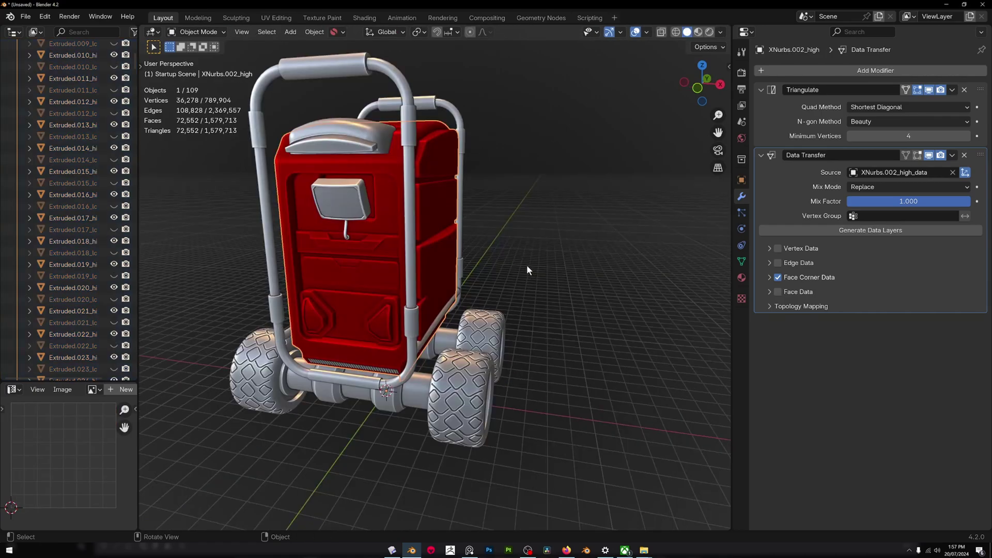
# - Reopen the N-Gone Pro sidebar and box-select all 109 high-poly parts
pyautogui.press('n')
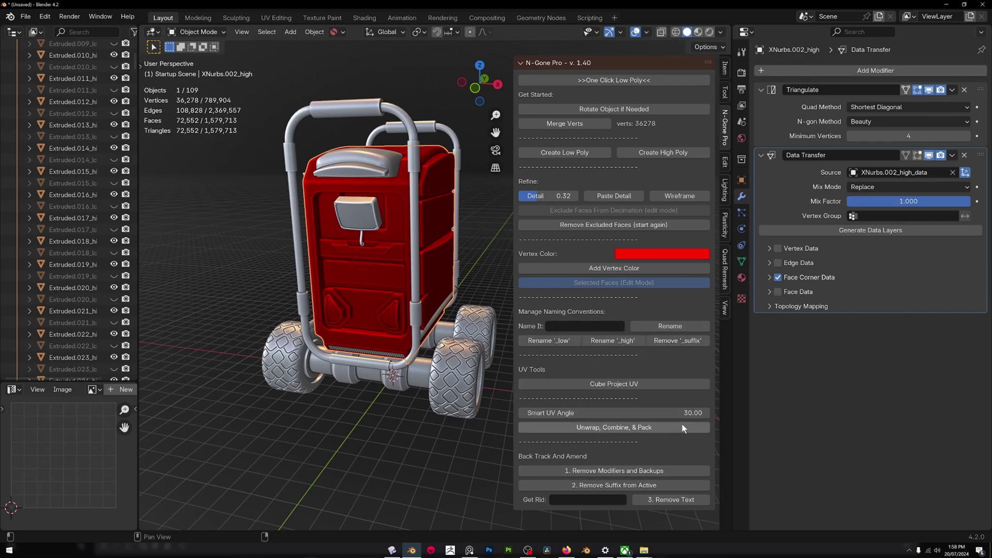
pyautogui.scroll(-3, 403, 233)
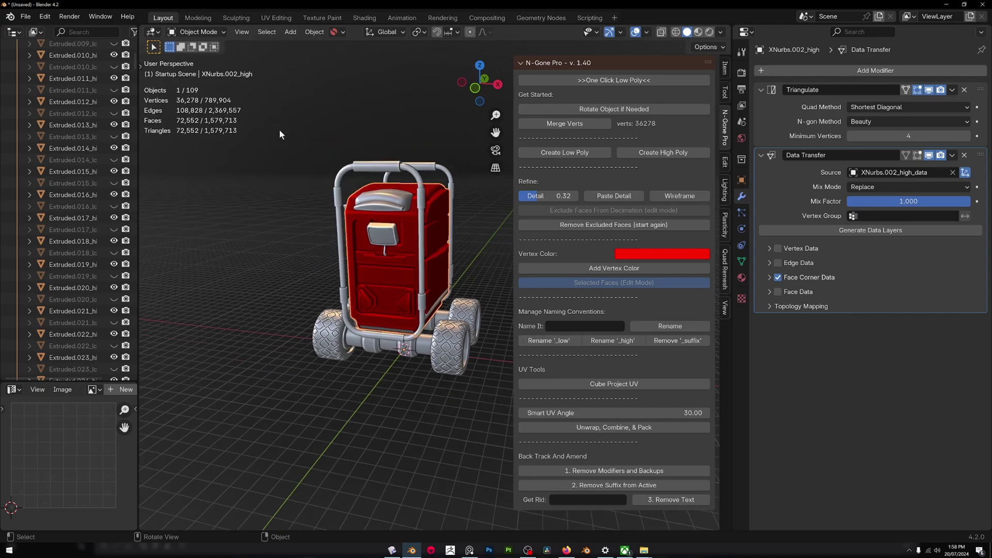
pyautogui.hotkey('shift', 'b')
pyautogui.moveTo(278, 120); pyautogui.dragTo(481, 425)
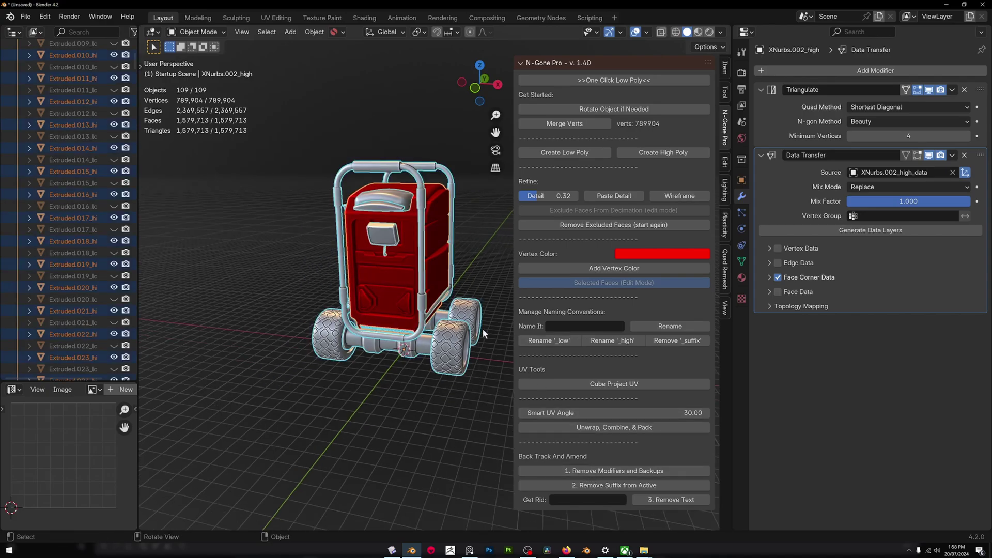